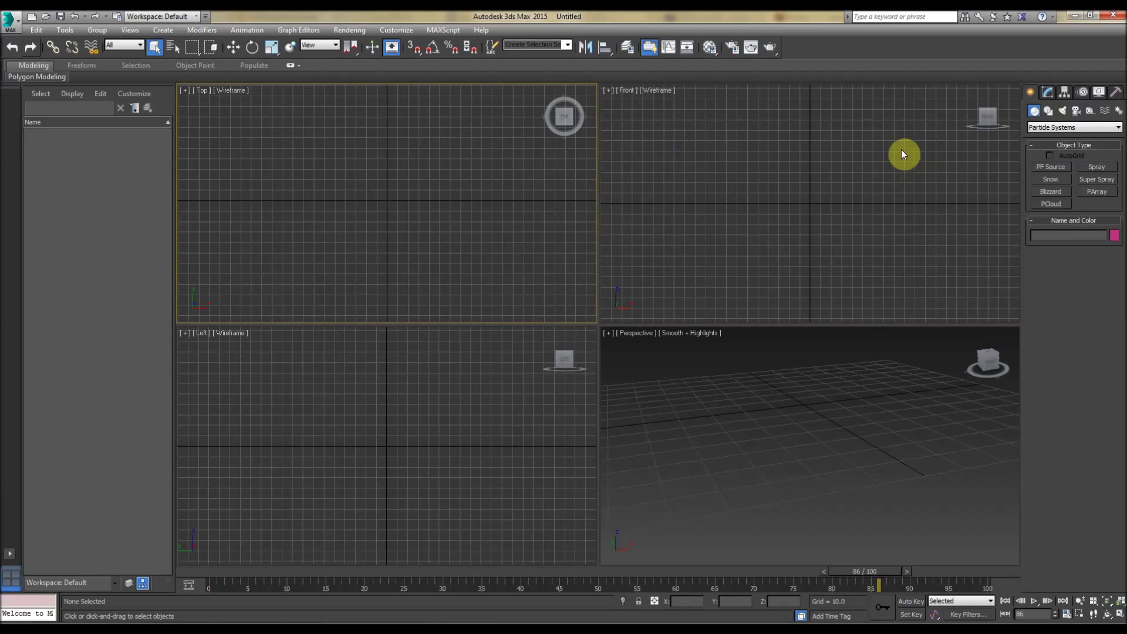
Step: Draw a Snow particle emitter in the front view, then delete Snow001
{"action": "left_click", "coordinate": [1038, 179]}
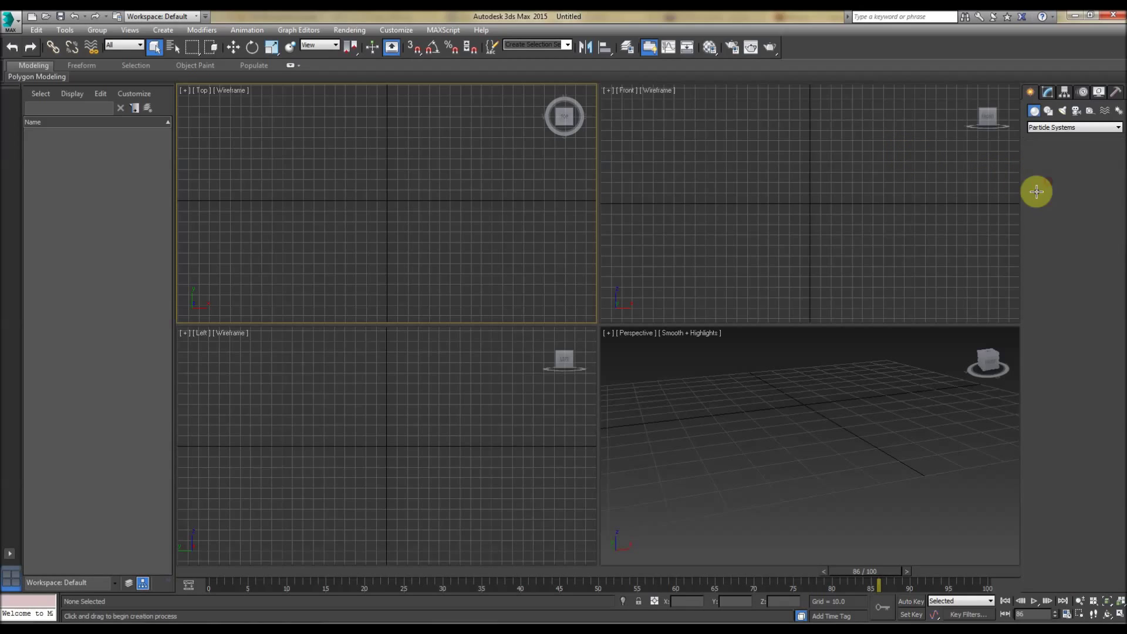
{"action": "left_click_drag", "start_coordinate": [804, 182], "coordinate": [714, 133]}
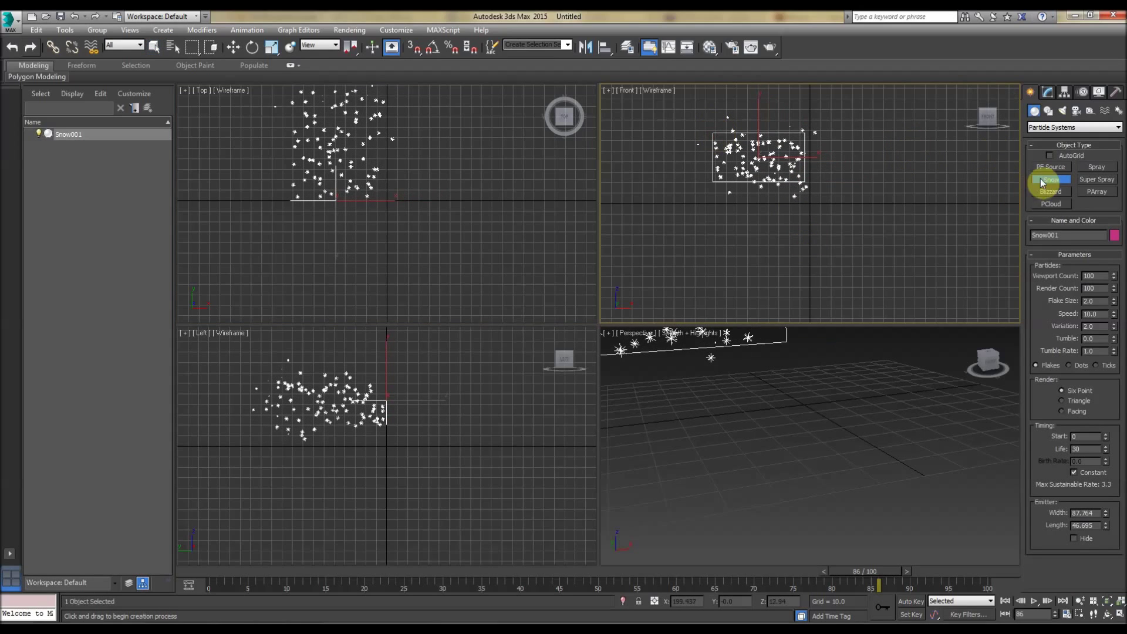
{"action": "left_click", "coordinate": [1048, 111]}
{"action": "left_click", "coordinate": [1033, 111]}
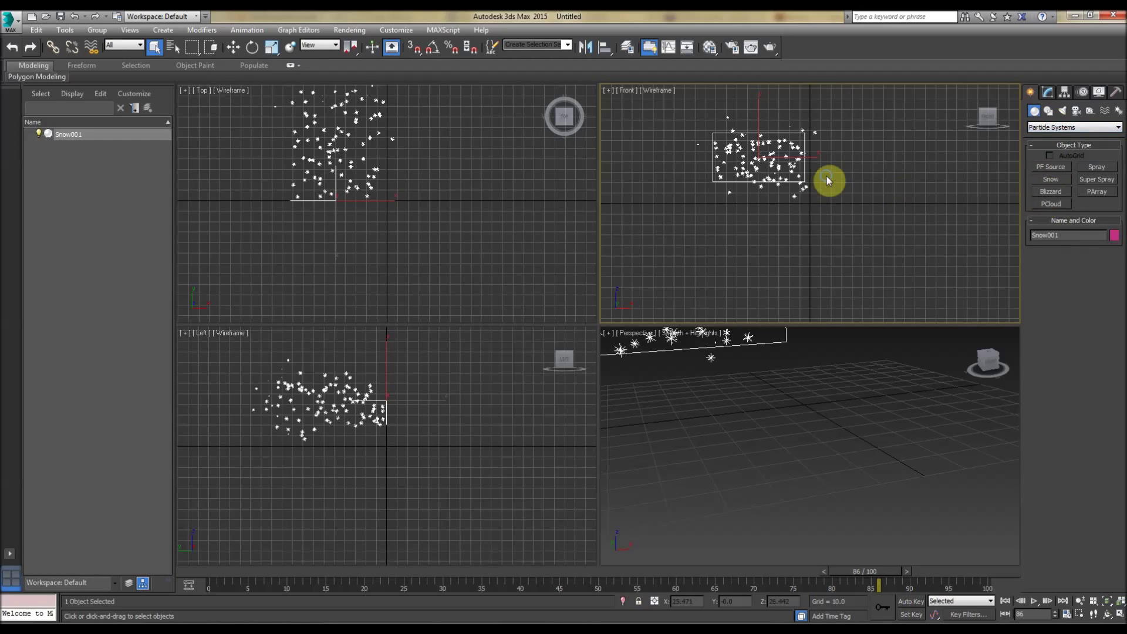
{"action": "right_click", "coordinate": [933, 181]}
{"action": "left_click", "coordinate": [742, 176]}
{"action": "key", "text": "Delete"}
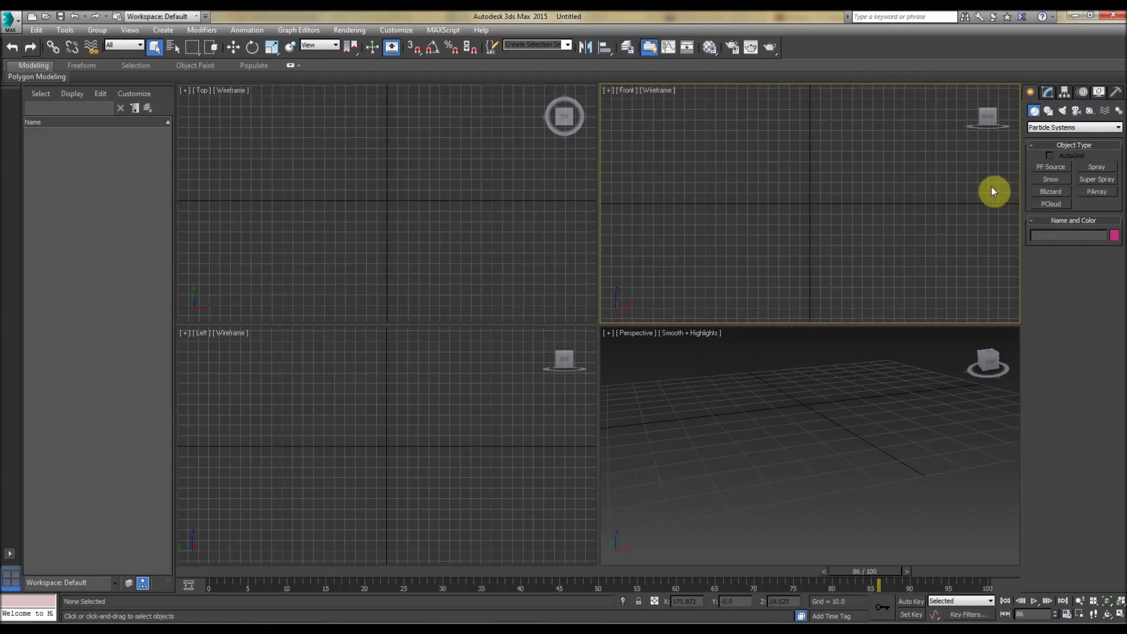
Step: Draw a Blizzard emitter and play the animation in the perspective view to preview its particles
{"action": "left_click", "coordinate": [1051, 194]}
{"action": "left_click_drag", "start_coordinate": [816, 182], "coordinate": [712, 117]}
{"action": "middle_click", "coordinate": [788, 444]}
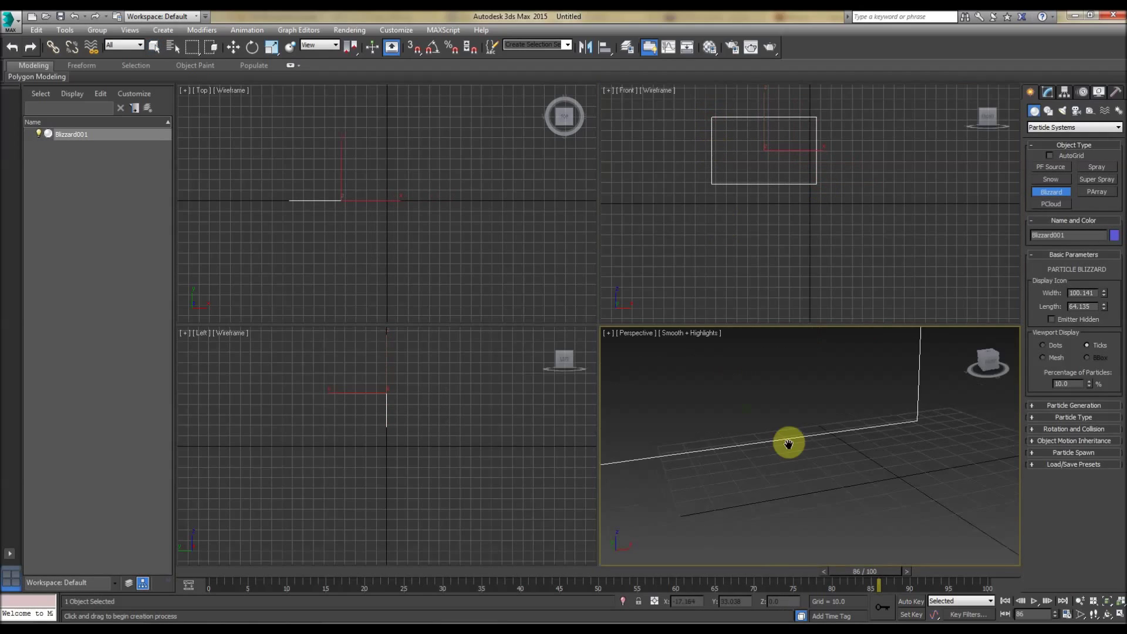
{"action": "middle_click_drag", "start_coordinate": [788, 444], "coordinate": [796, 468]}
{"action": "left_click", "coordinate": [1034, 601]}
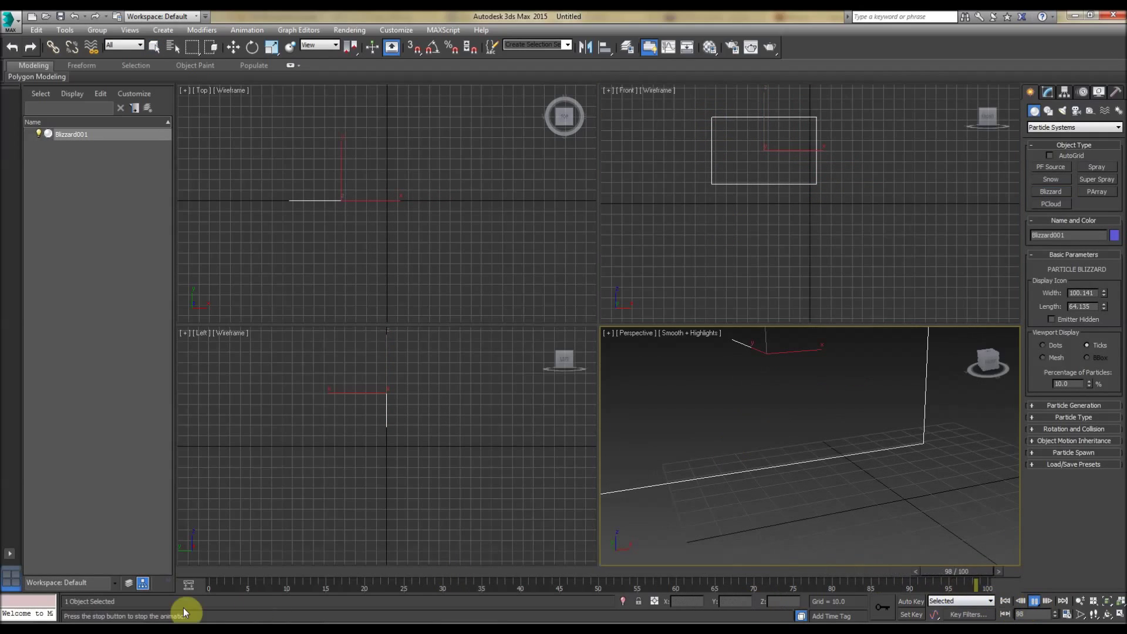
{"action": "scroll", "coordinate": [737, 391], "scroll_direction": "down", "scroll_amount": 6}
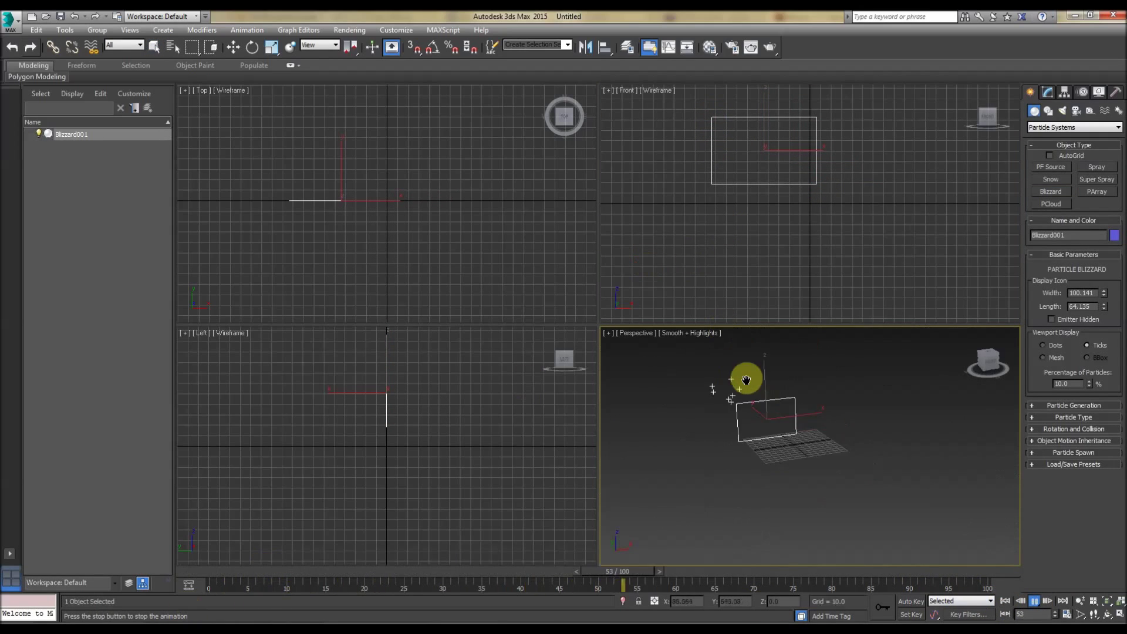
{"action": "scroll", "coordinate": [745, 380], "scroll_direction": "up", "scroll_amount": 8}
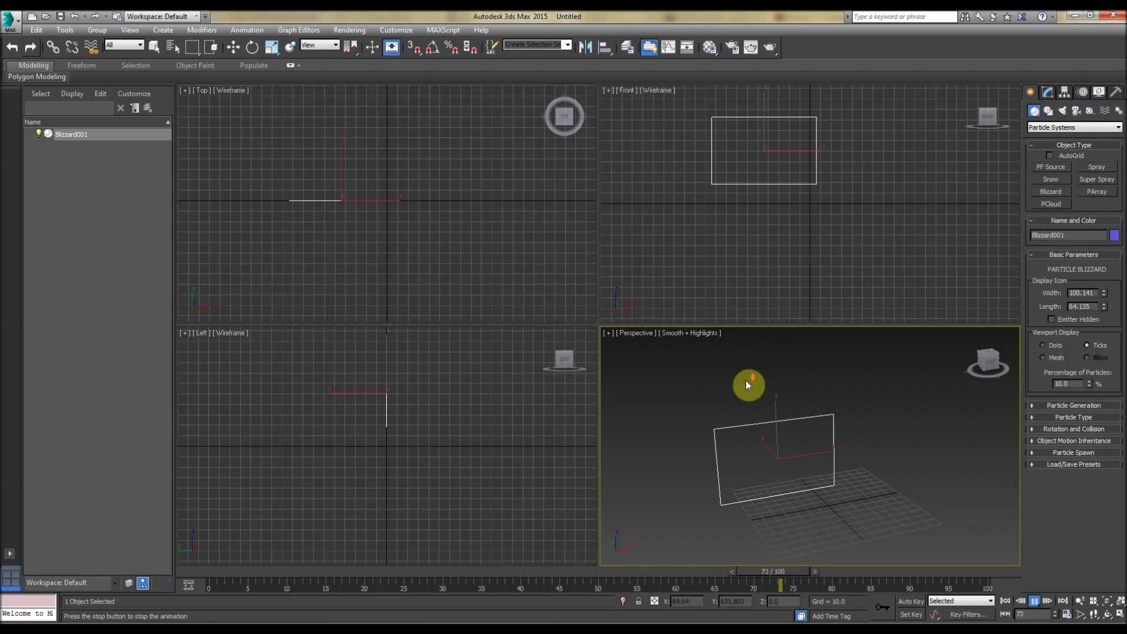
{"action": "left_click", "coordinate": [1005, 601]}
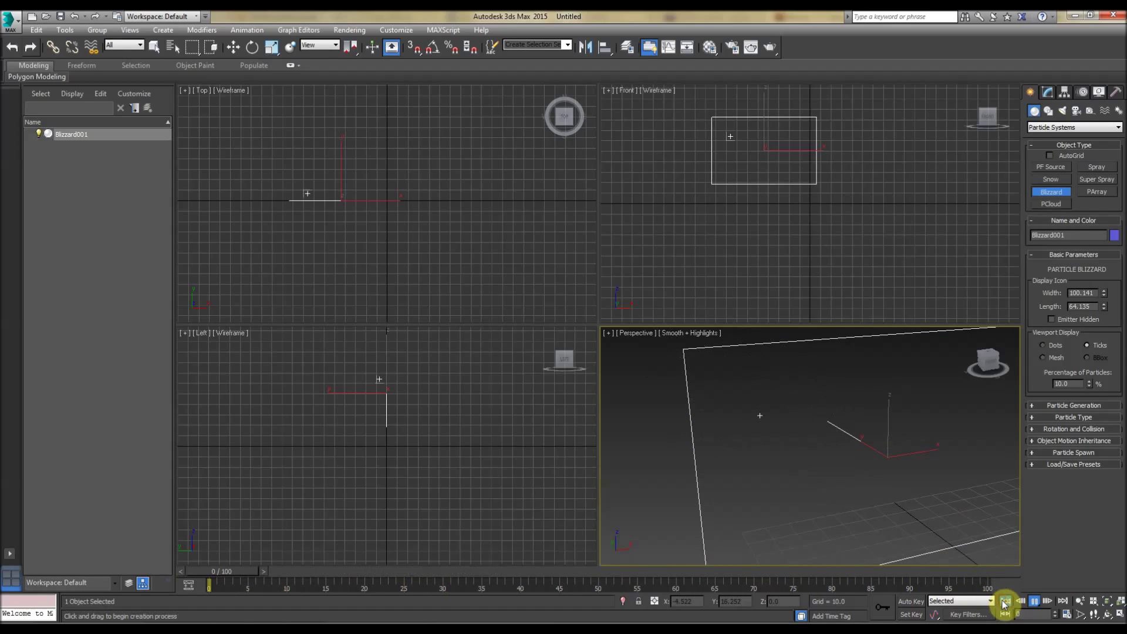
Step: Show the Deflectors space-warp category and clear the current selection
{"action": "left_click", "coordinate": [1103, 112]}
{"action": "left_click", "coordinate": [1092, 129]}
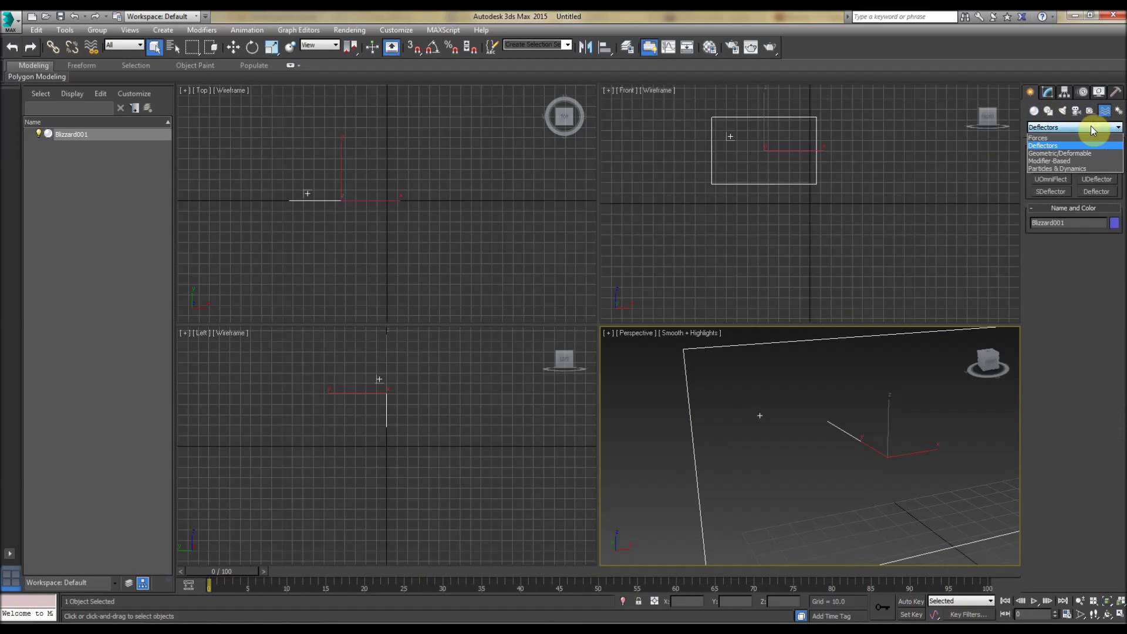
{"action": "left_click", "coordinate": [1086, 129]}
{"action": "middle_click_drag", "start_coordinate": [745, 442], "coordinate": [735, 438]}
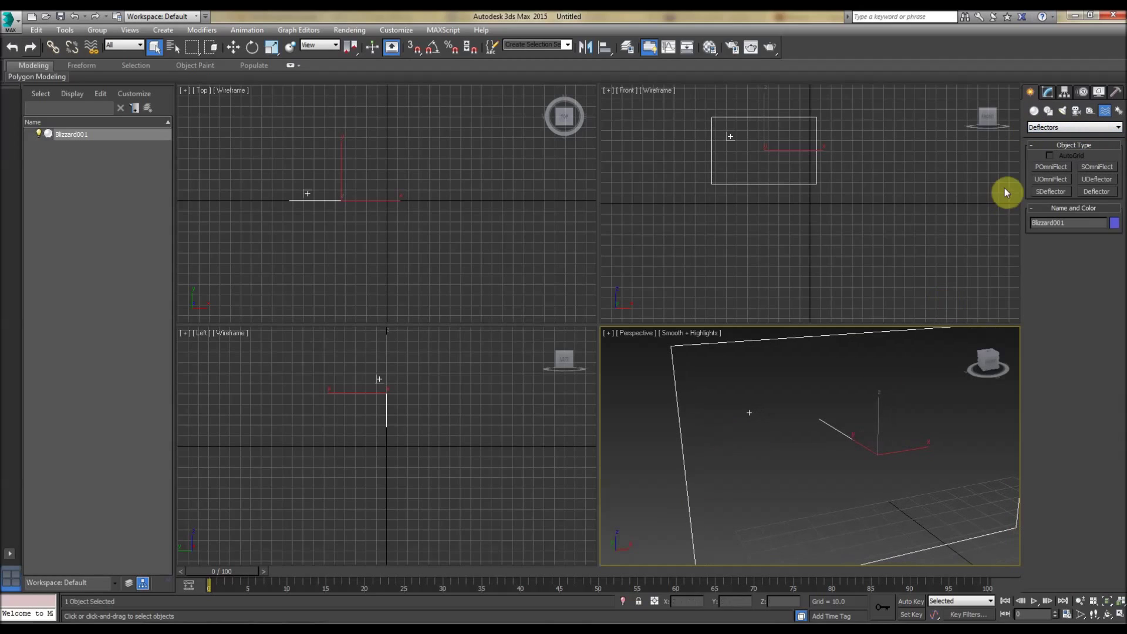
{"action": "right_click", "coordinate": [897, 353]}
{"action": "left_click", "coordinate": [749, 449]}
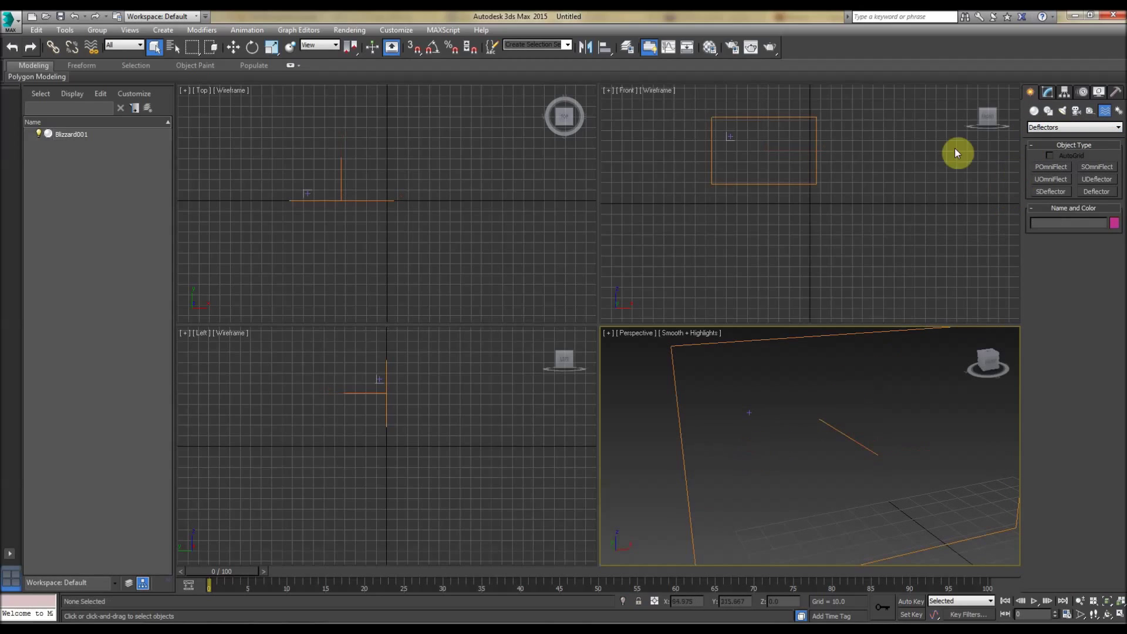
{"action": "left_click", "coordinate": [727, 222]}
Step: Replace Blizzard001 with a PF Source emitter and scrub early frames to preview its particles
{"action": "left_click", "coordinate": [712, 161]}
{"action": "key", "text": "Delete"}
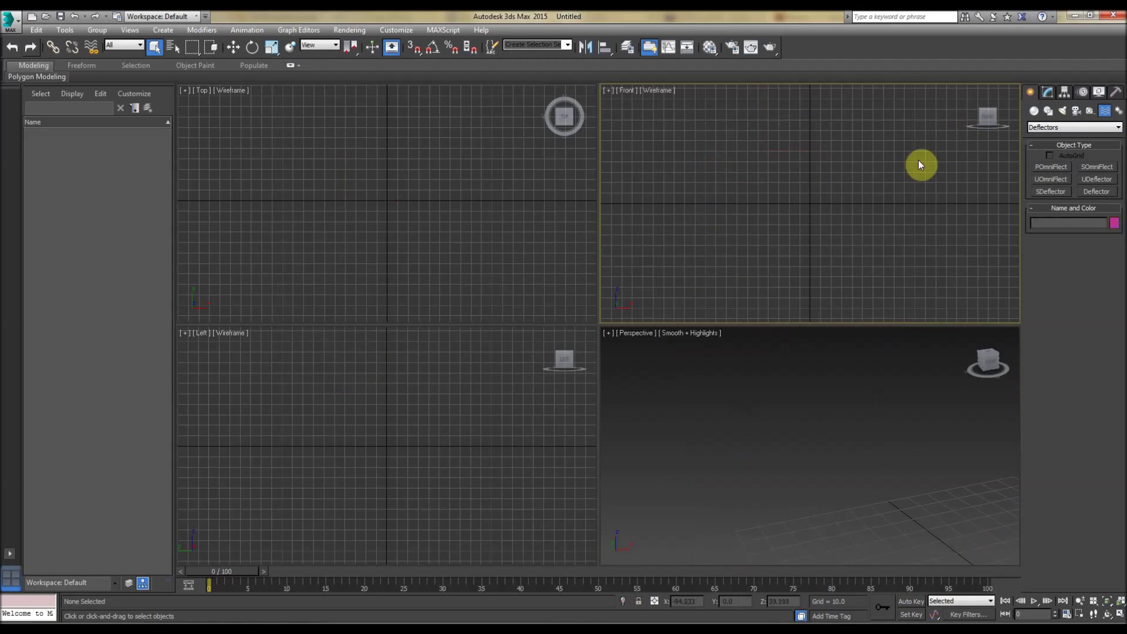
{"action": "left_click", "coordinate": [1033, 112]}
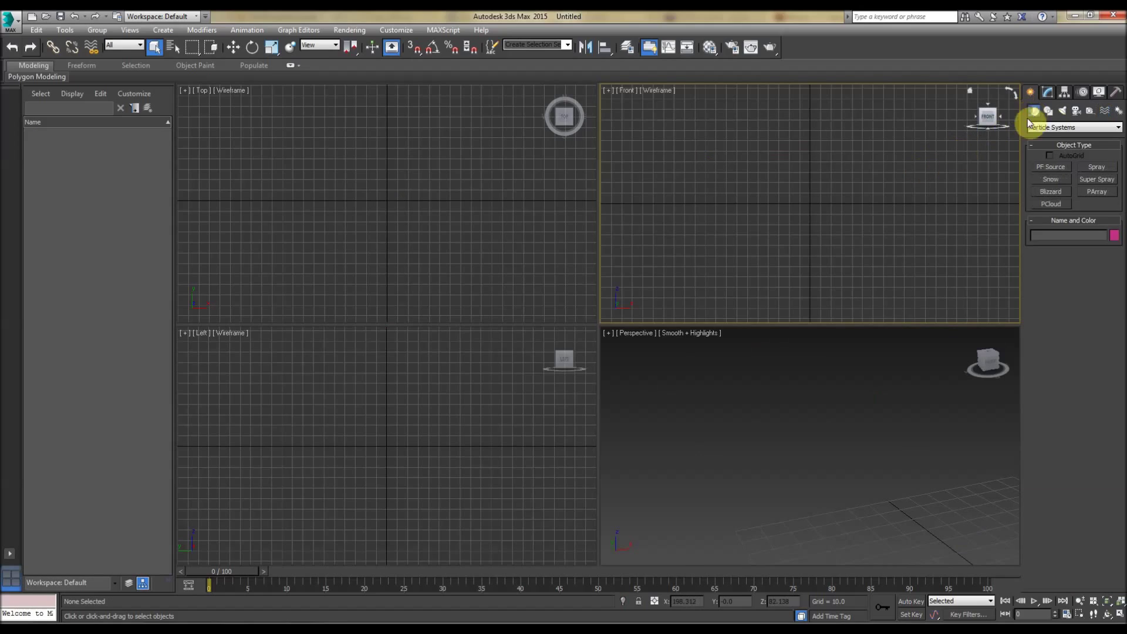
{"action": "left_click", "coordinate": [1052, 167]}
{"action": "left_click_drag", "start_coordinate": [780, 203], "coordinate": [736, 240]}
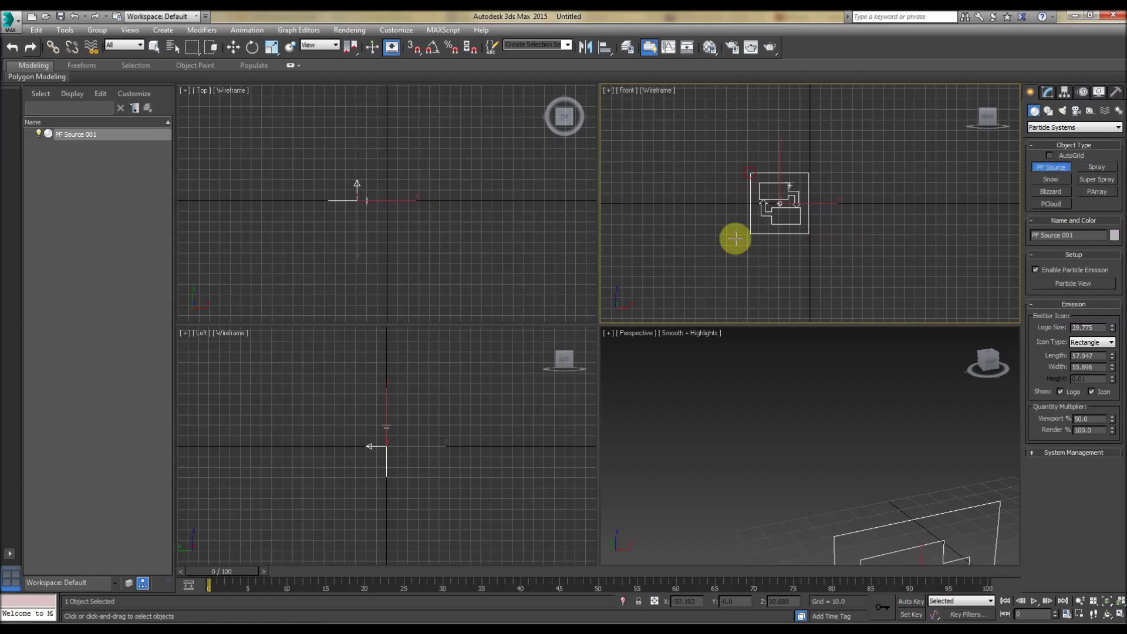
{"action": "right_click", "coordinate": [854, 450]}
{"action": "key", "text": "z"}
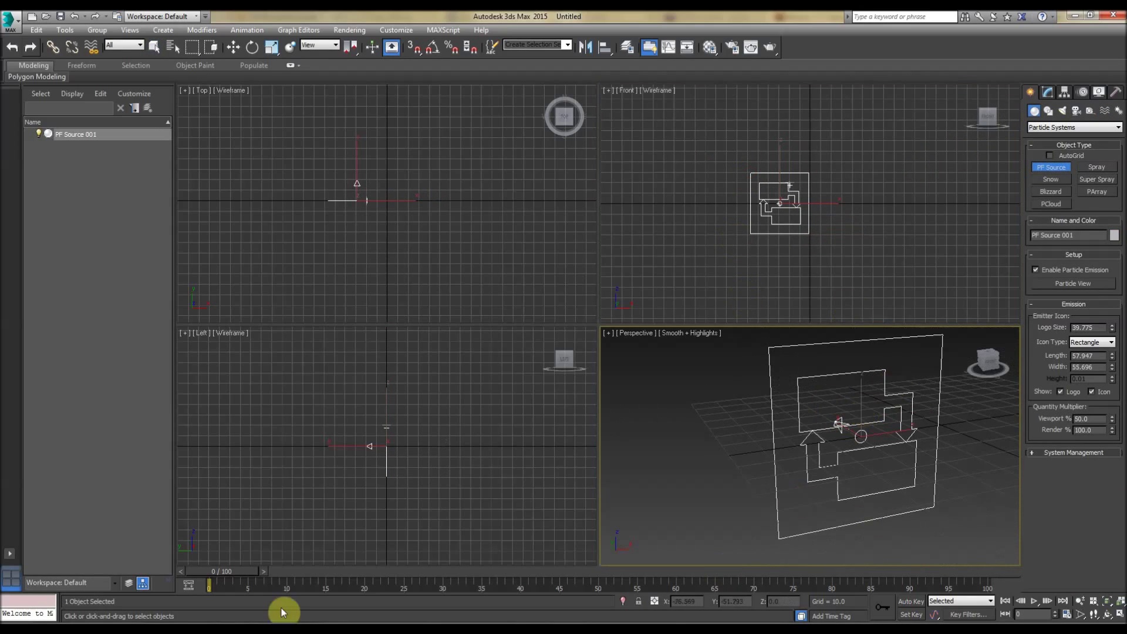
{"action": "left_click_drag", "start_coordinate": [240, 571], "coordinate": [443, 578]}
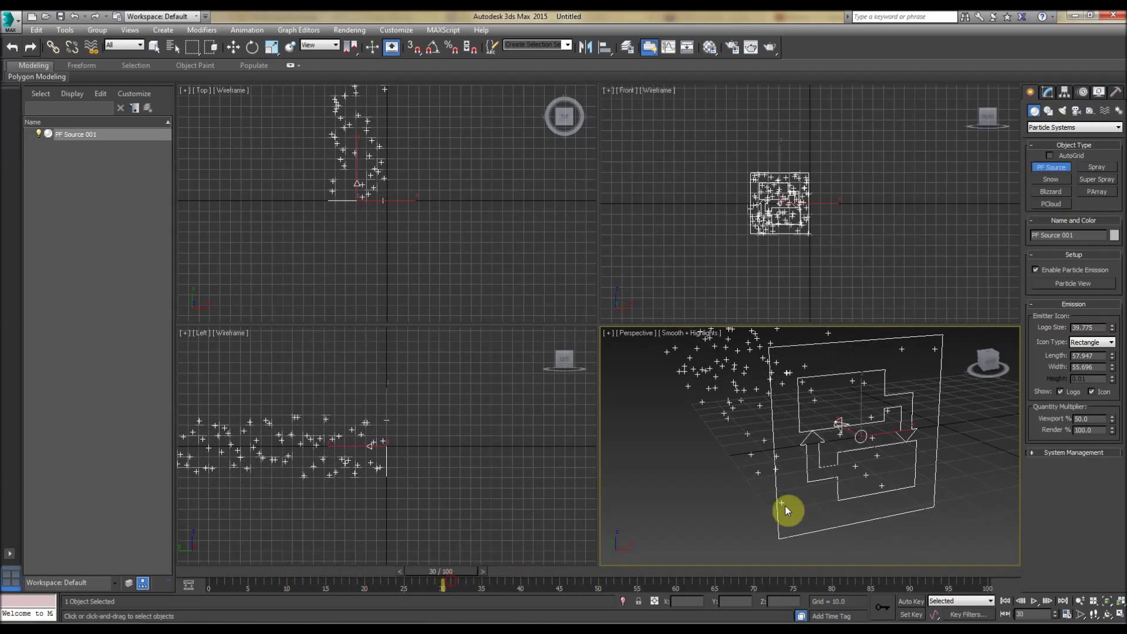
Step: In Particle View, raise Birth 001's Emit Stop from 30 to 47
{"action": "left_click", "coordinate": [1074, 284]}
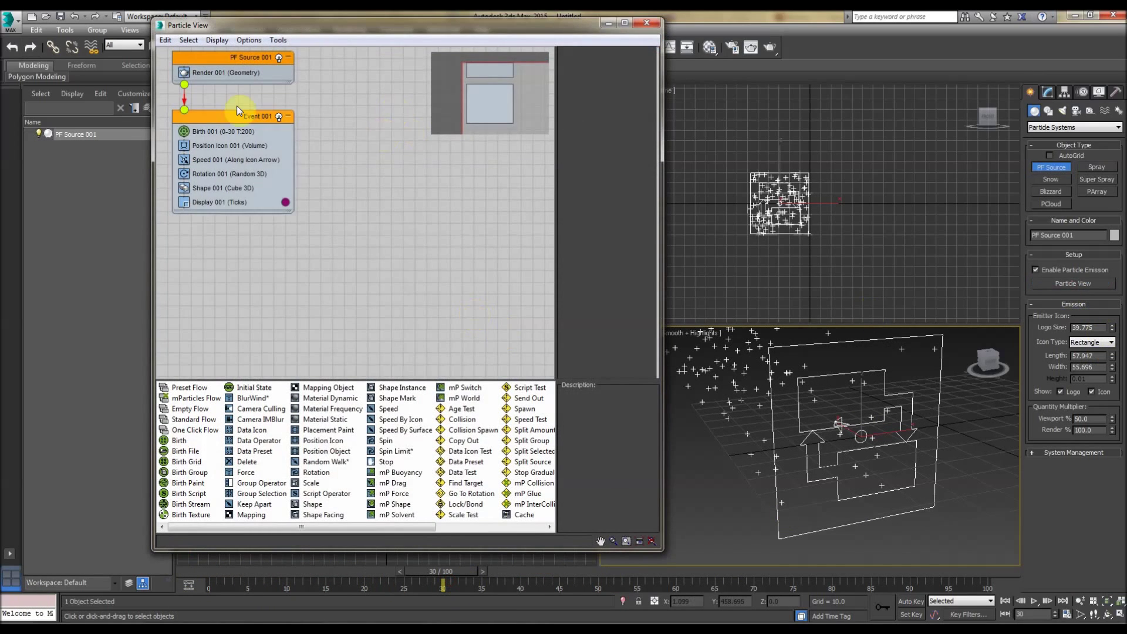
{"action": "left_click_drag", "start_coordinate": [213, 19], "coordinate": [220, 63]}
{"action": "scroll", "coordinate": [405, 228], "scroll_direction": "down", "scroll_amount": 3}
{"action": "scroll", "coordinate": [236, 129], "scroll_direction": "up", "scroll_amount": 2}
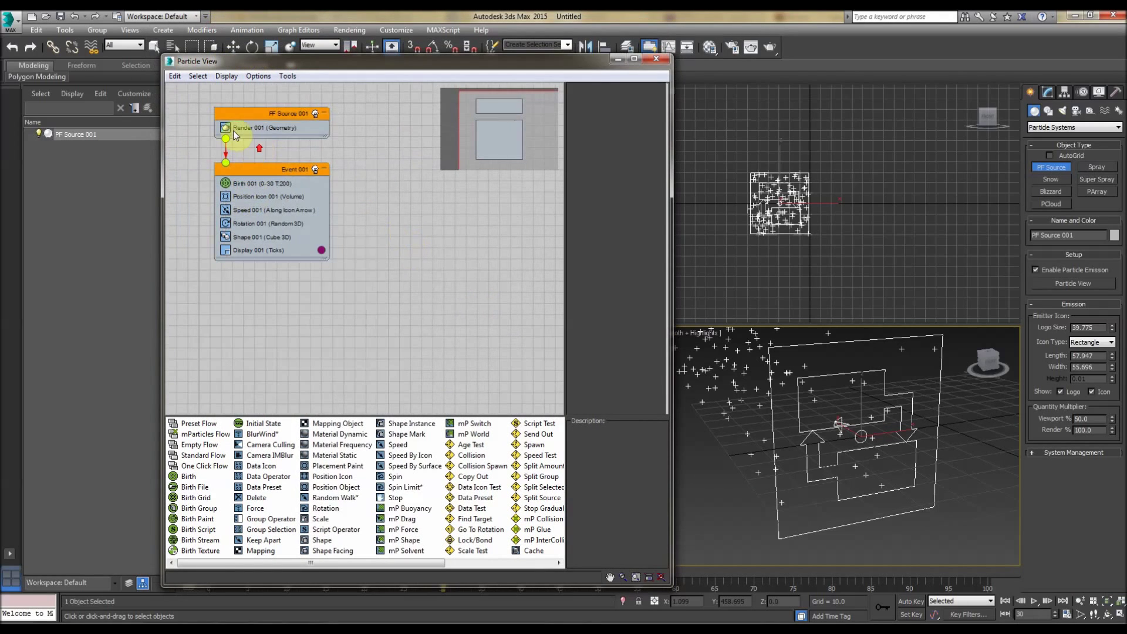
{"action": "scroll", "coordinate": [262, 168], "scroll_direction": "up", "scroll_amount": 1}
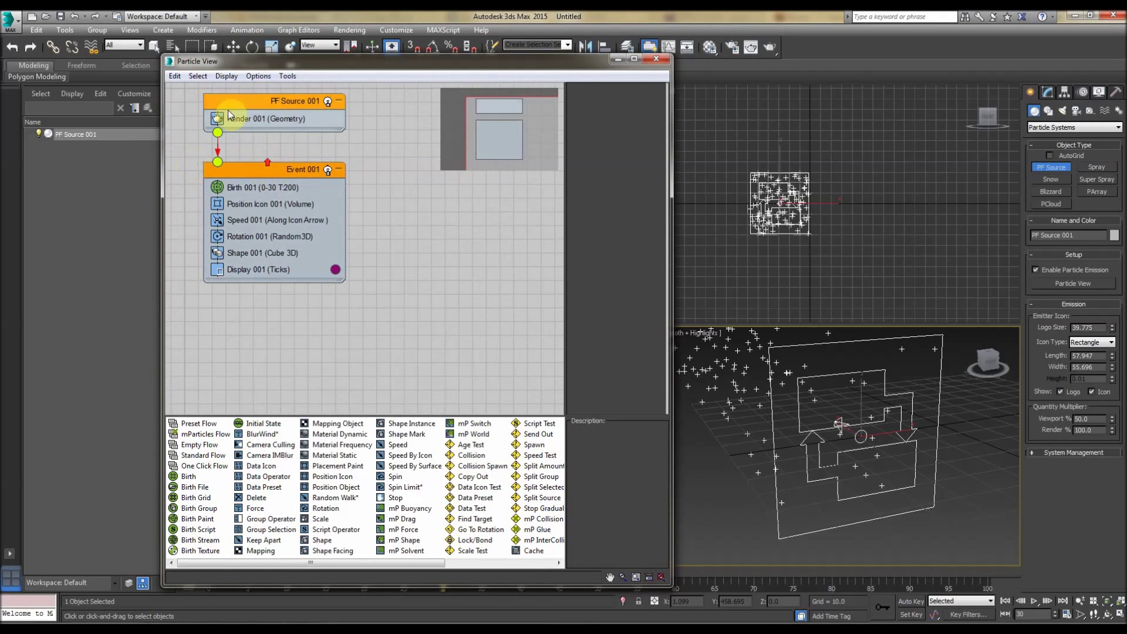
{"action": "left_click", "coordinate": [250, 187]}
{"action": "left_click_drag", "start_coordinate": [652, 116], "coordinate": [650, 88]}
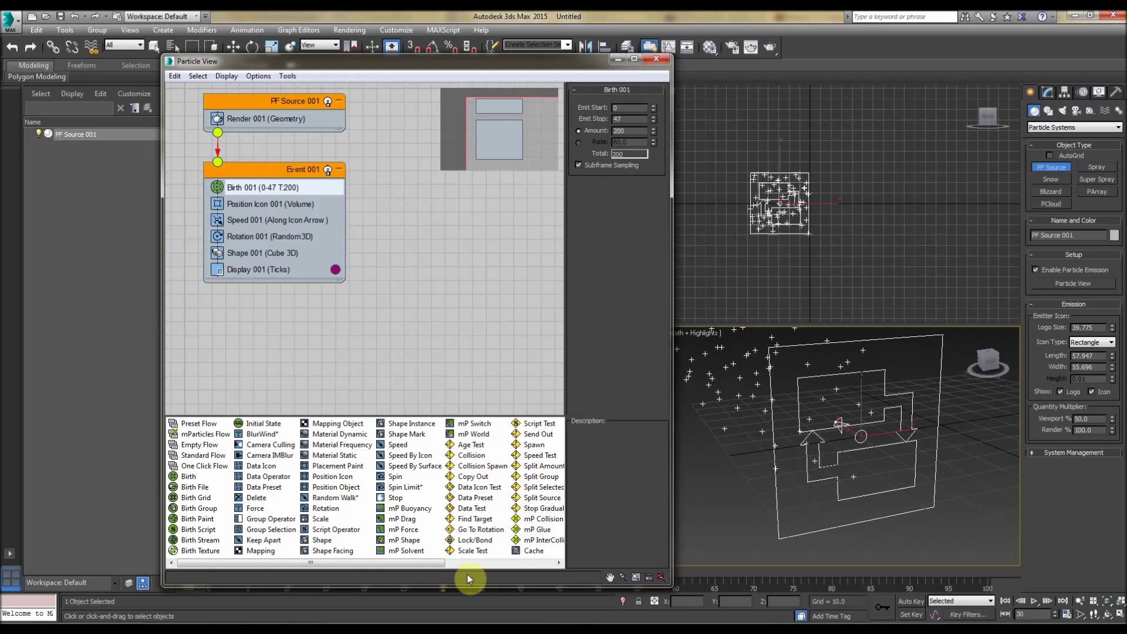
{"action": "left_click_drag", "start_coordinate": [396, 560], "coordinate": [256, 558]}
Step: Delete PF Source 001 along with Event 001 and Event 002
{"action": "right_click", "coordinate": [859, 447]}
{"action": "key", "text": "Delete"}
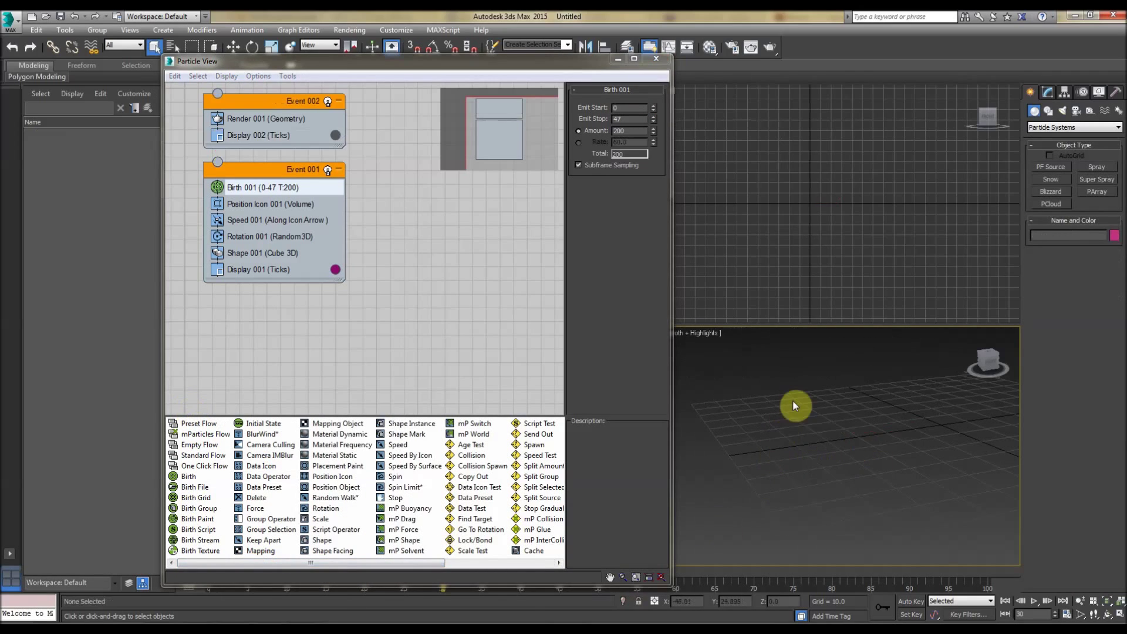
{"action": "left_click", "coordinate": [268, 104]}
{"action": "key", "text": "Delete"}
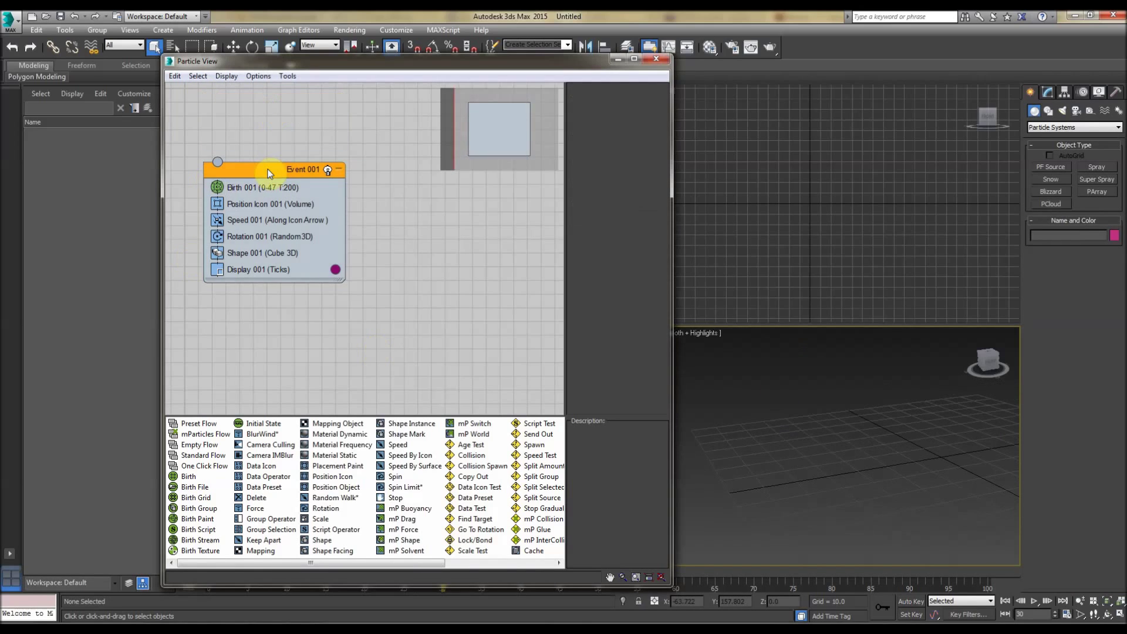
{"action": "left_click", "coordinate": [267, 169]}
{"action": "key", "text": "Delete"}
{"action": "left_click", "coordinate": [779, 398]}
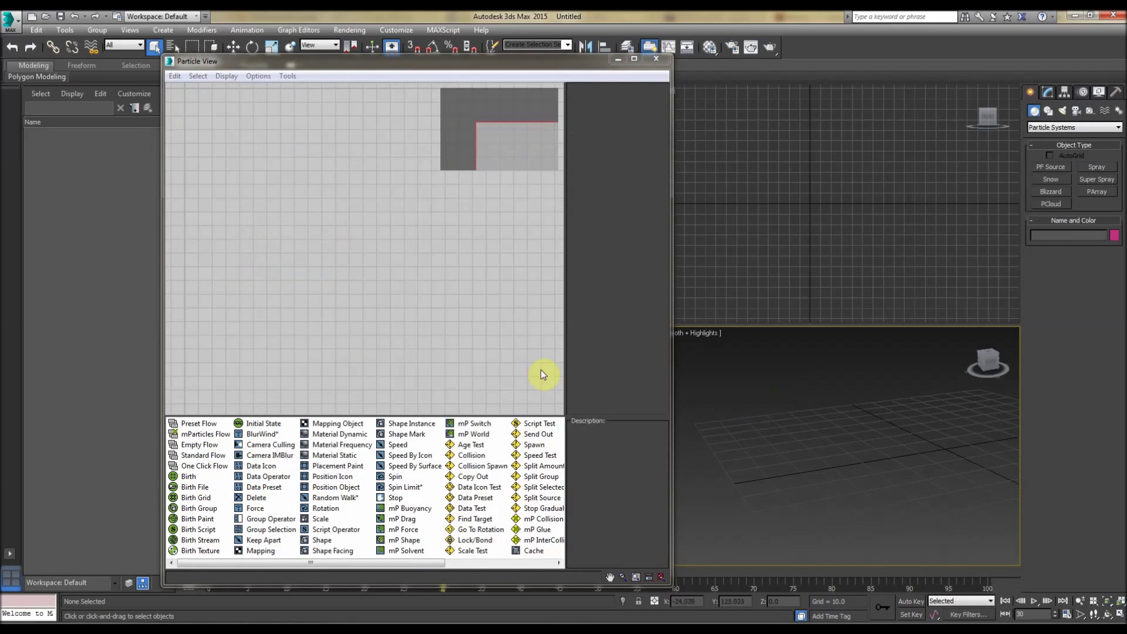
{"action": "left_click", "coordinate": [217, 423]}
Step: Add the fire_Explosion preset flow from the Select Preset Flow list
{"action": "left_click_drag", "start_coordinate": [197, 427], "coordinate": [302, 159]}
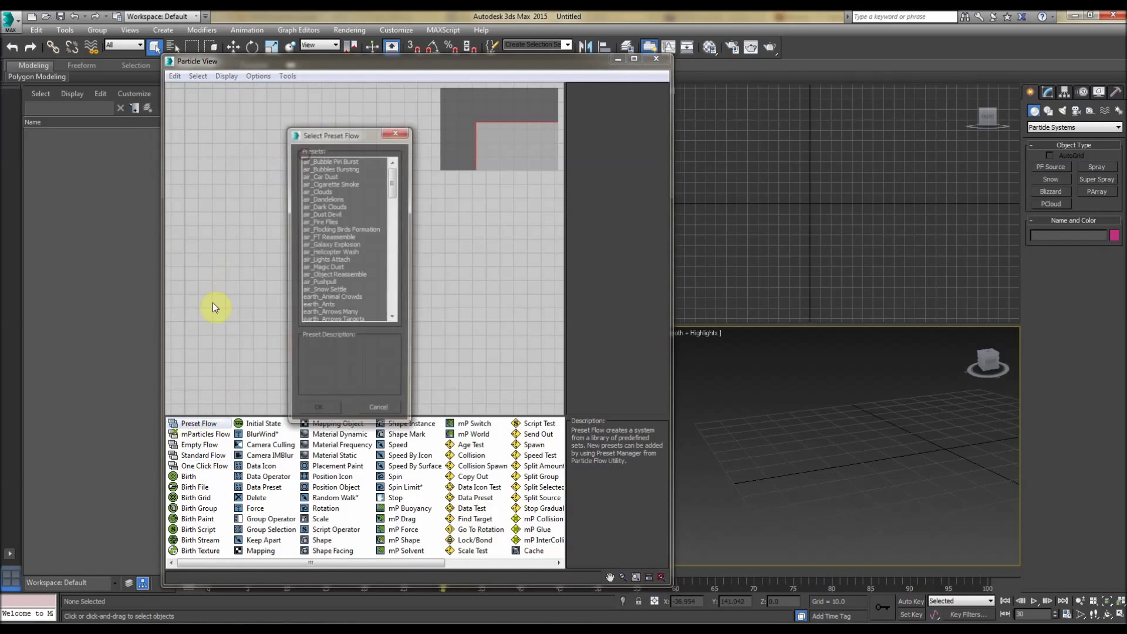
{"action": "left_click_drag", "start_coordinate": [392, 176], "coordinate": [390, 264]}
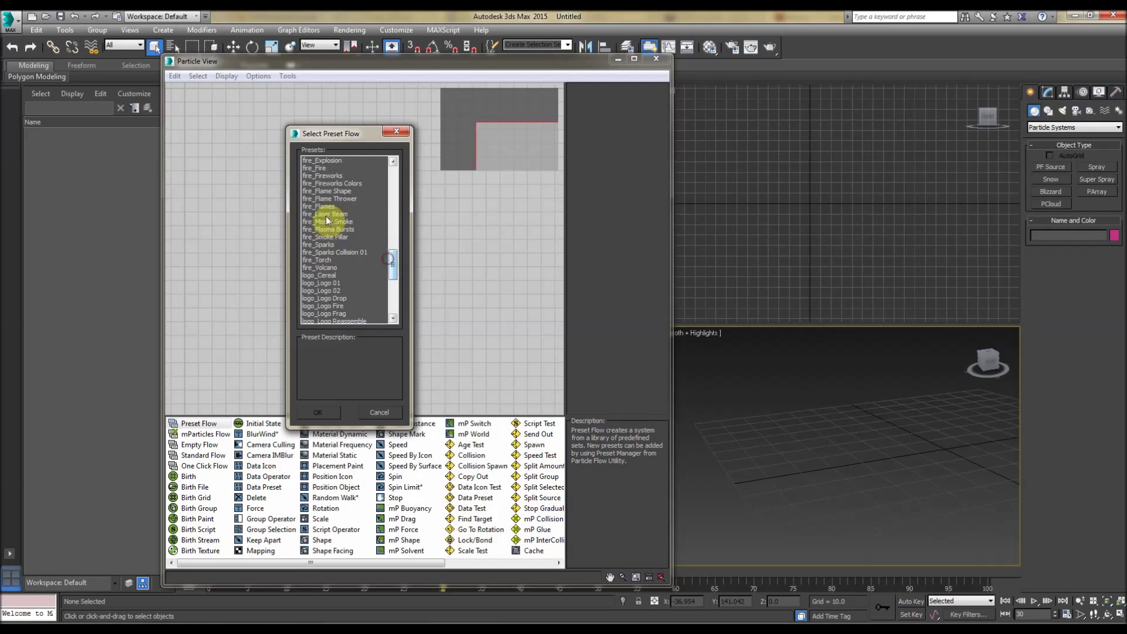
{"action": "left_click", "coordinate": [320, 161]}
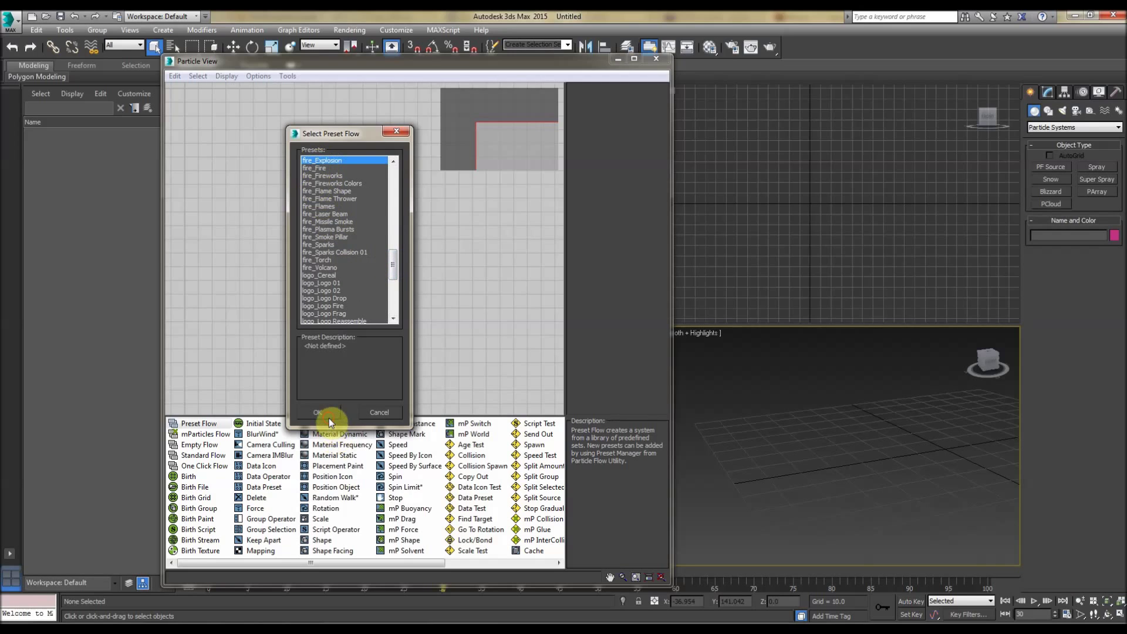
{"action": "left_click", "coordinate": [320, 413]}
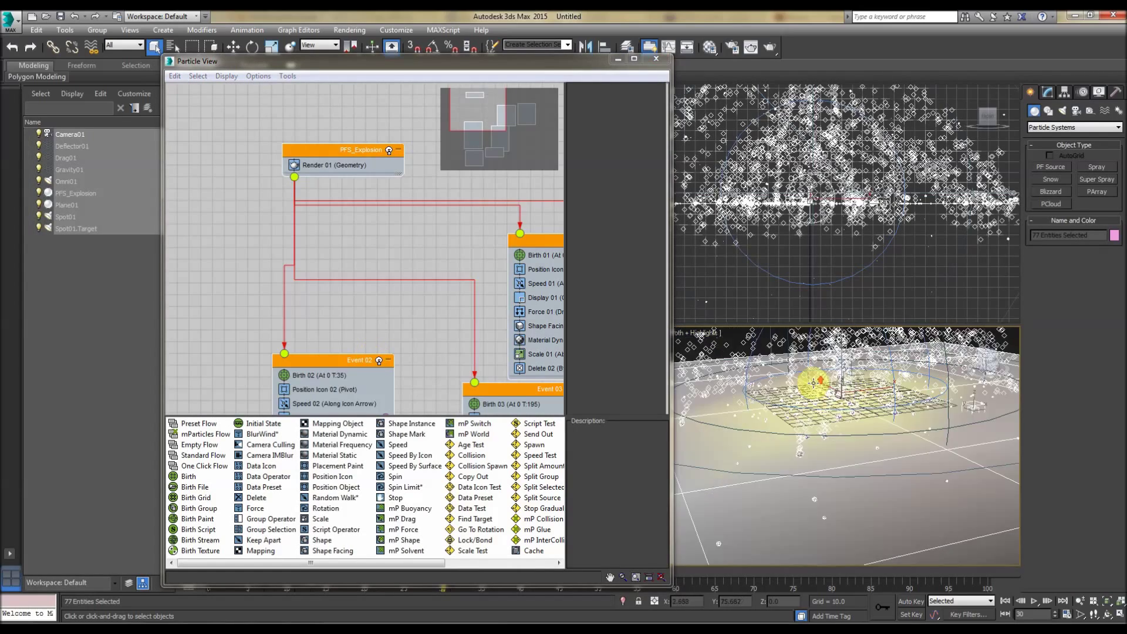
{"action": "middle_click_drag", "start_coordinate": [813, 383], "coordinate": [825, 398]}
Step: Maximize the perspective viewport and move Particle View out of the way
{"action": "left_click", "coordinate": [1117, 614]}
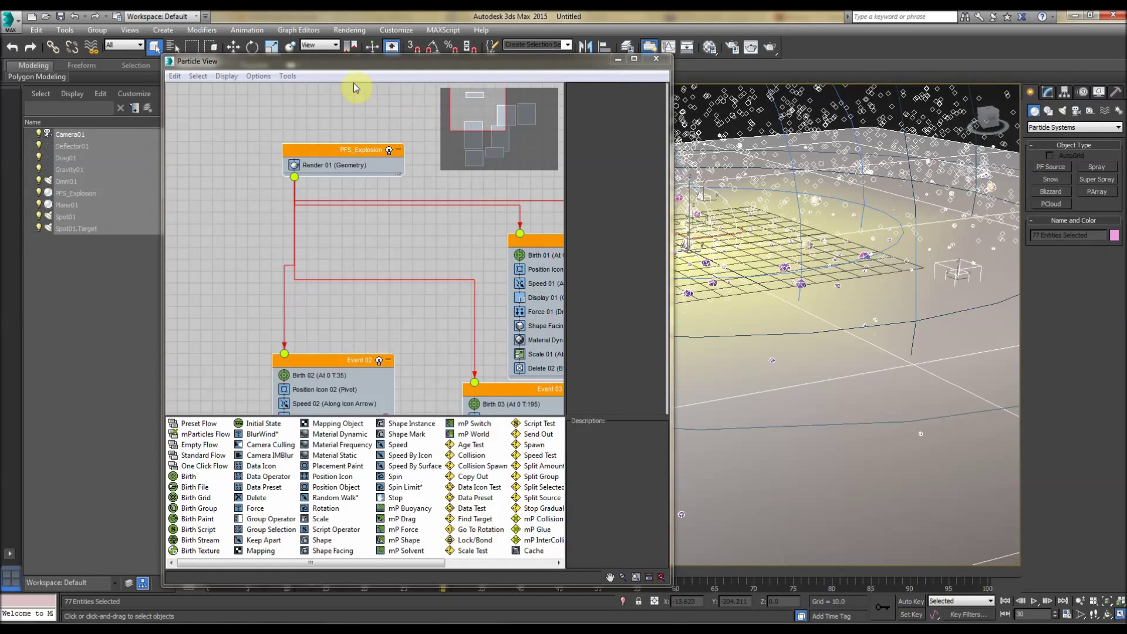
{"action": "left_click_drag", "start_coordinate": [347, 65], "coordinate": [236, 550]}
{"action": "middle_click_drag", "start_coordinate": [392, 295], "coordinate": [369, 347]}
Step: Play the explosion animation, stop at frame 26, and bring Particle View back to centre
{"action": "left_click", "coordinate": [991, 584]}
{"action": "left_click", "coordinate": [1005, 601]}
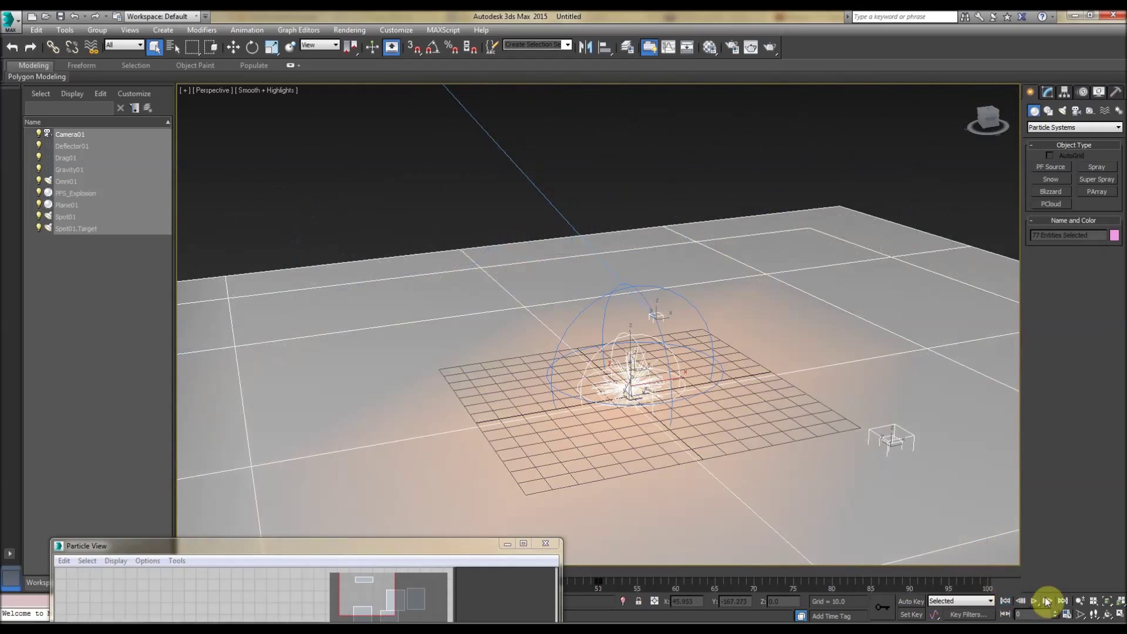
{"action": "left_click", "coordinate": [1035, 601]}
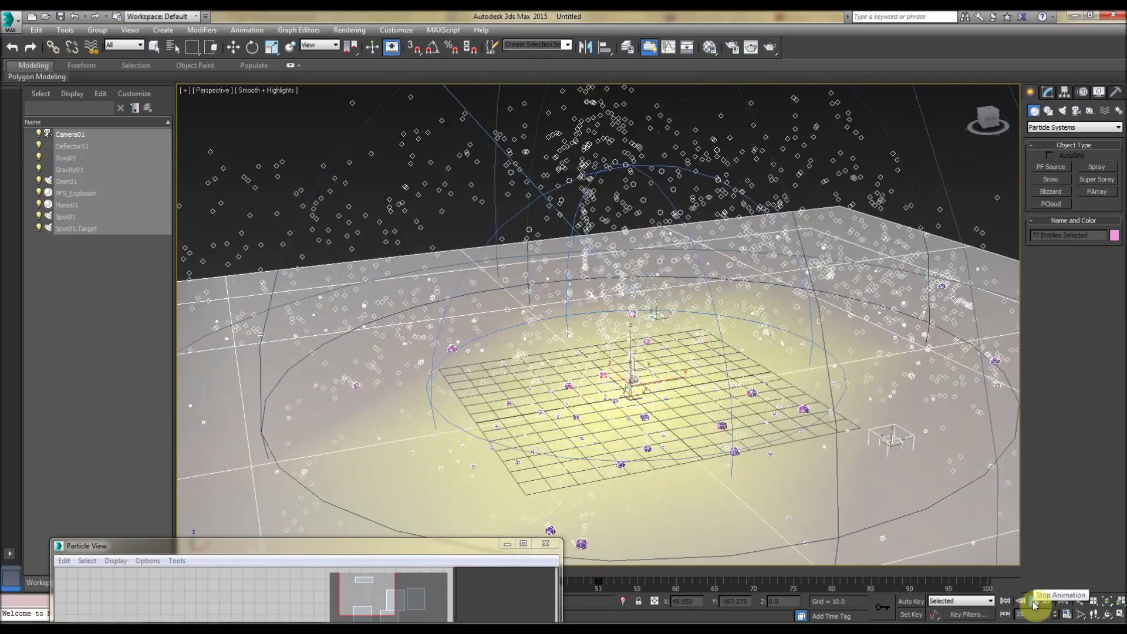
{"action": "left_click", "coordinate": [1006, 601]}
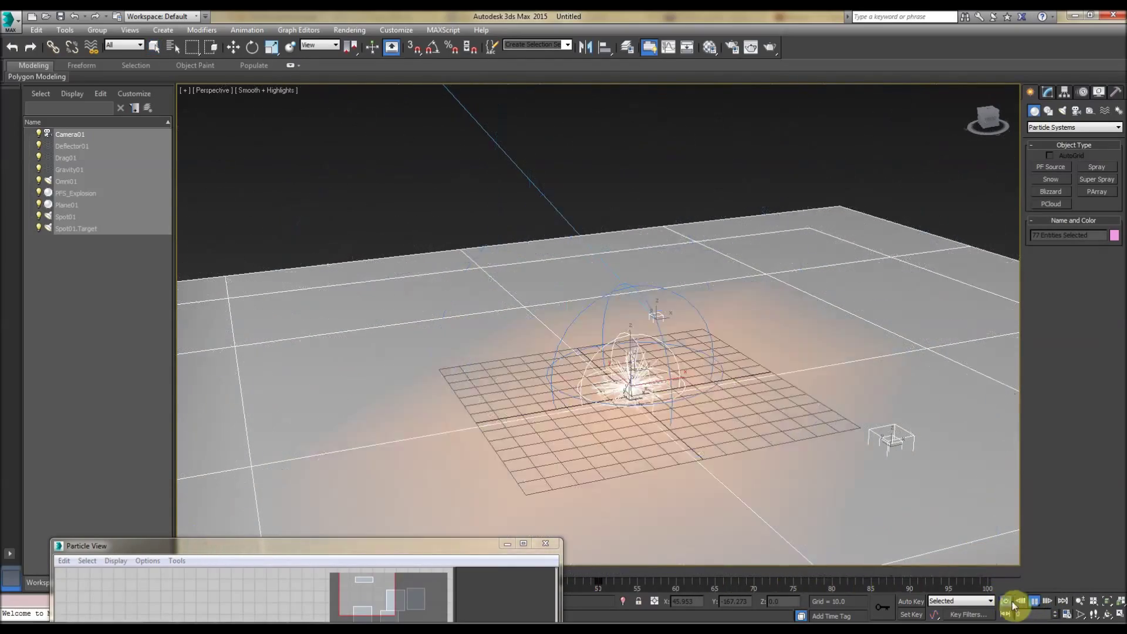
{"action": "left_click", "coordinate": [1034, 602]}
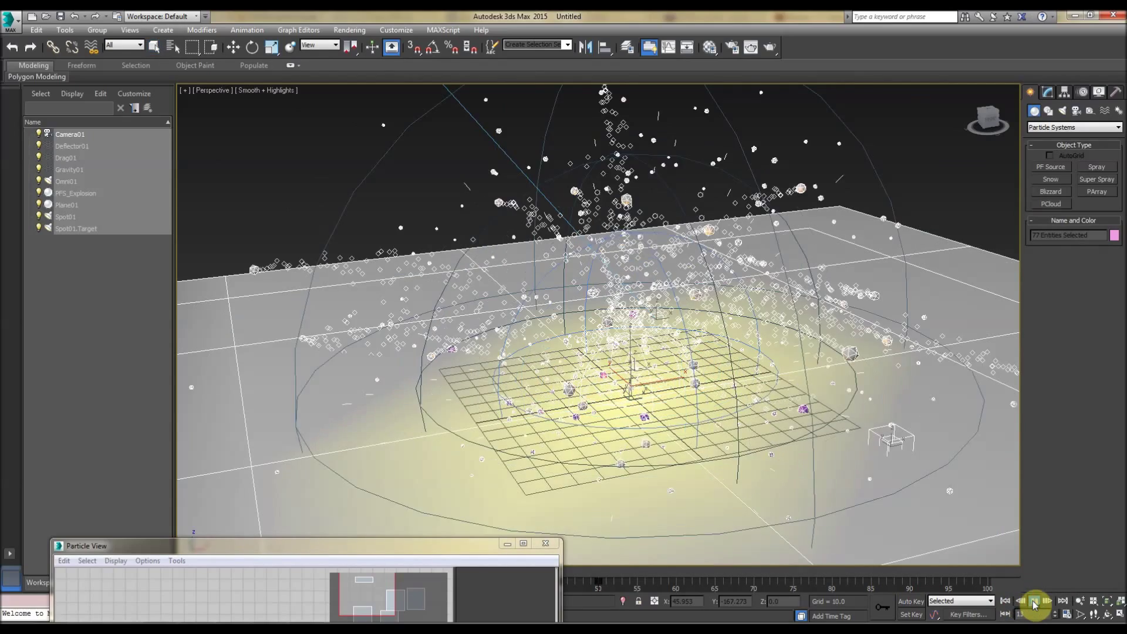
{"action": "left_click", "coordinate": [1035, 604]}
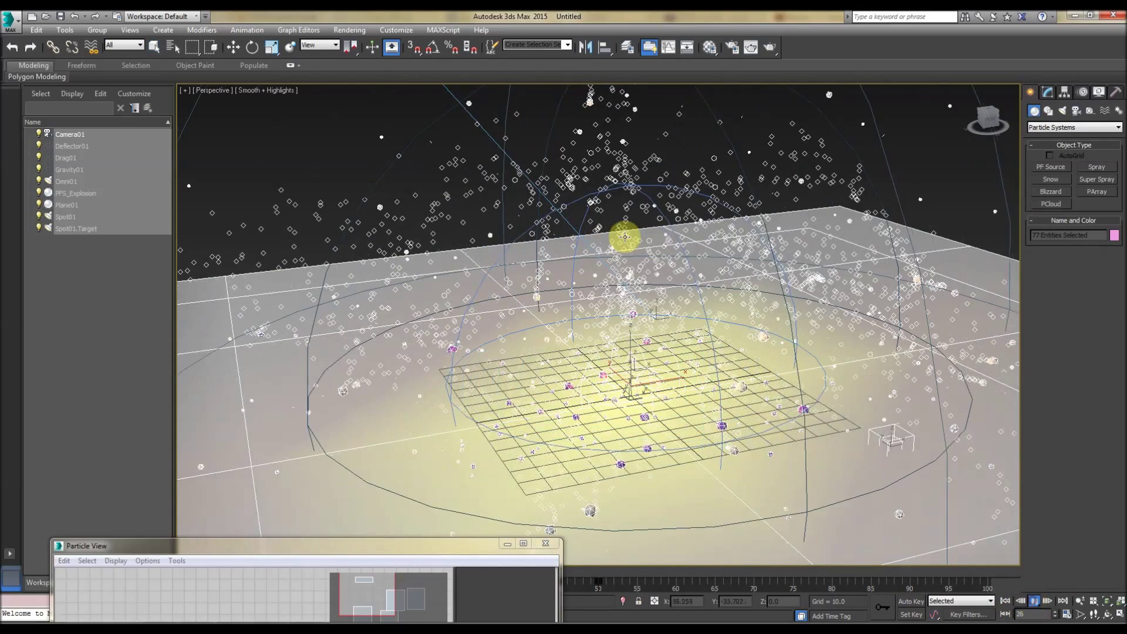
{"action": "middle_click_drag", "start_coordinate": [670, 260], "coordinate": [648, 261]}
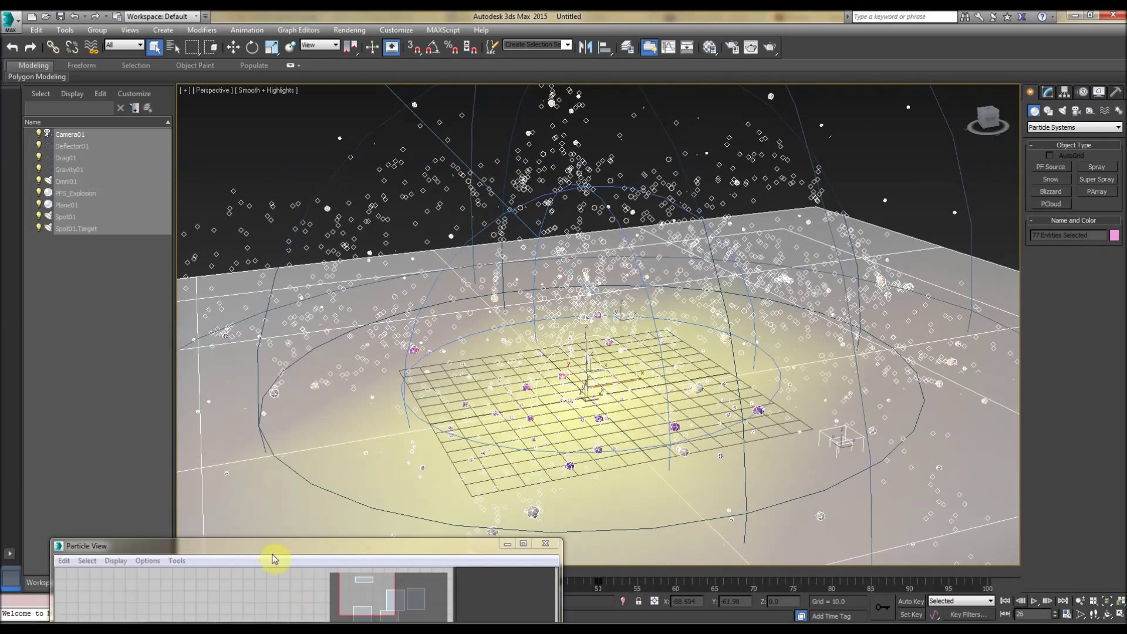
{"action": "left_click_drag", "start_coordinate": [272, 546], "coordinate": [373, 102]}
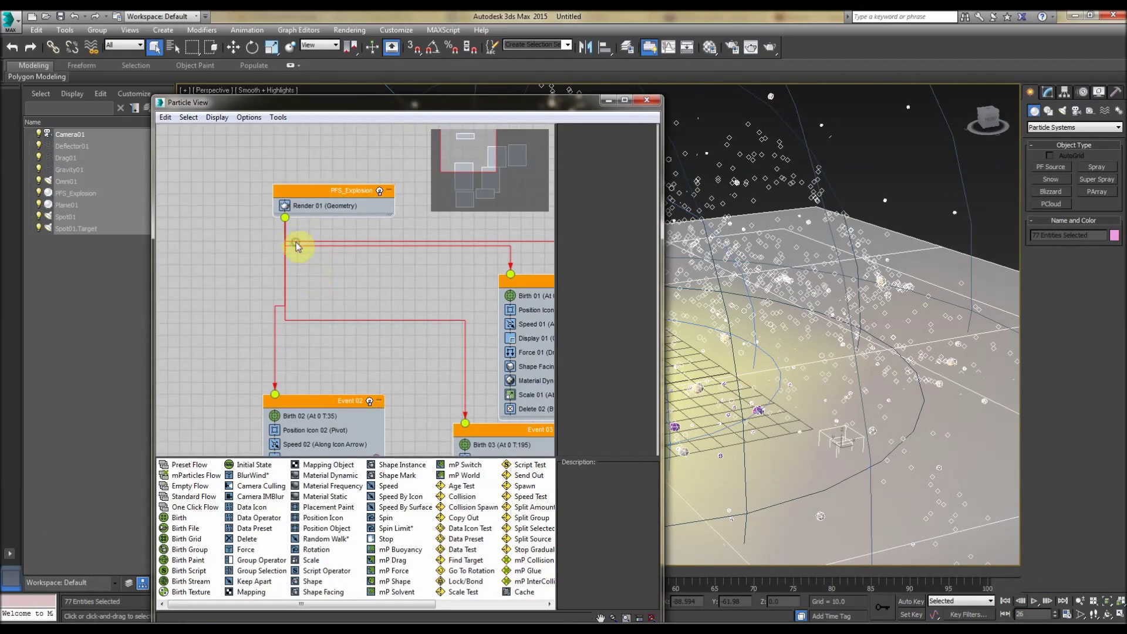
{"action": "scroll", "coordinate": [297, 245], "scroll_direction": "down", "scroll_amount": 3}
Step: Set Birth 02 to emit at frame 2
{"action": "scroll", "coordinate": [266, 229], "scroll_direction": "down", "scroll_amount": 3}
{"action": "scroll", "coordinate": [405, 408], "scroll_direction": "up", "scroll_amount": 3}
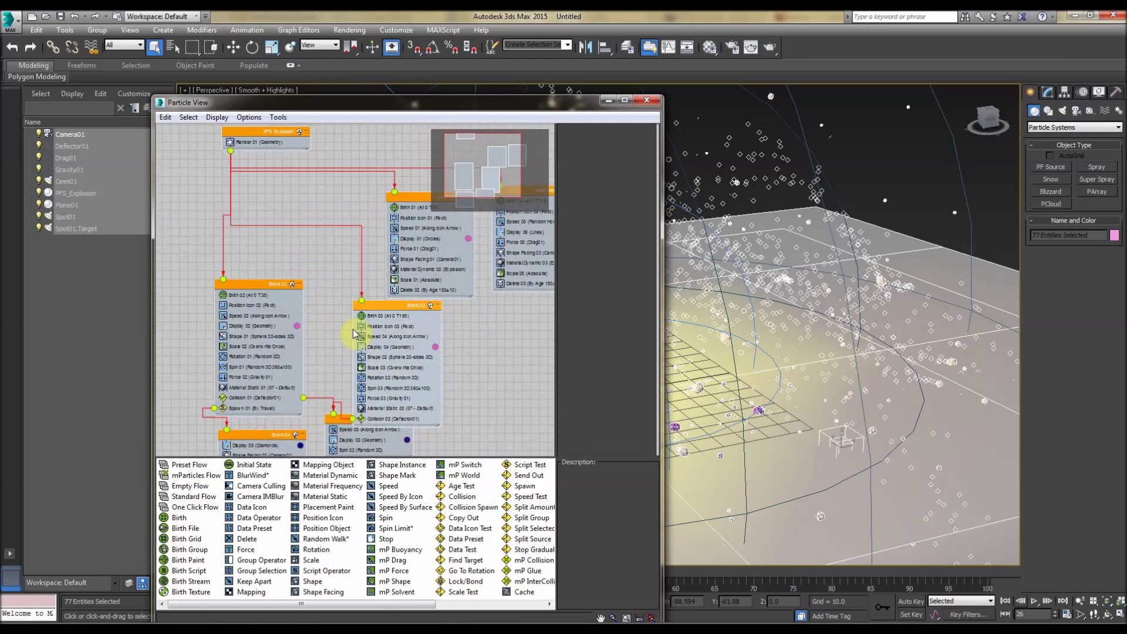
{"action": "scroll", "coordinate": [354, 334], "scroll_direction": "up", "scroll_amount": 1}
{"action": "scroll", "coordinate": [257, 264], "scroll_direction": "down", "scroll_amount": 4}
{"action": "scroll", "coordinate": [213, 358], "scroll_direction": "up", "scroll_amount": 2}
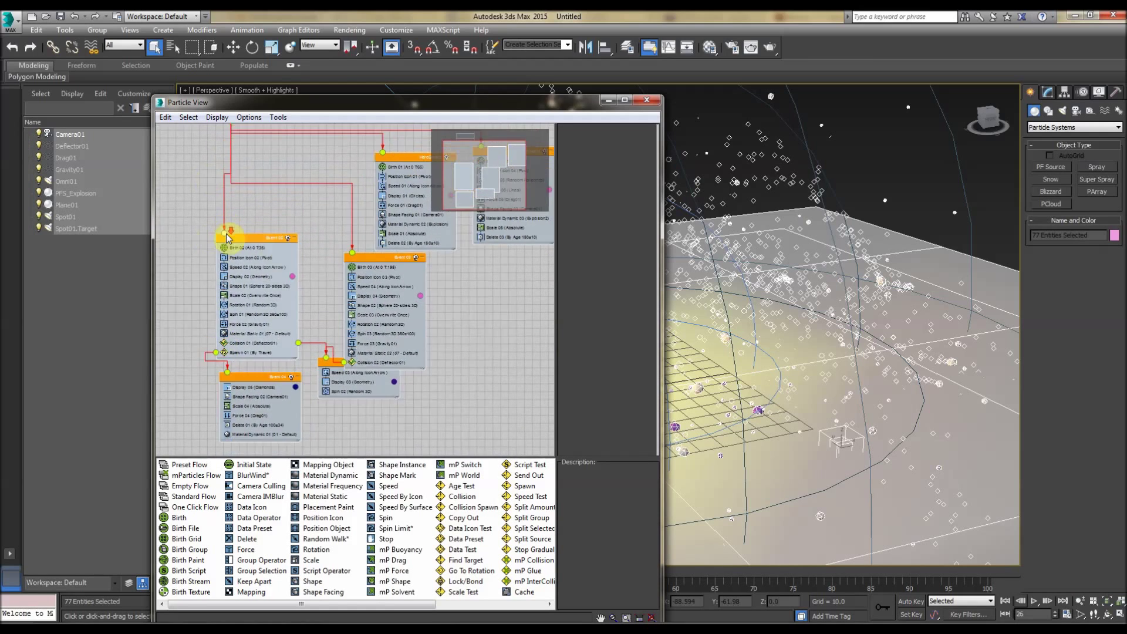
{"action": "scroll", "coordinate": [228, 237], "scroll_direction": "down", "scroll_amount": 2}
{"action": "scroll", "coordinate": [178, 269], "scroll_direction": "up", "scroll_amount": 2}
{"action": "scroll", "coordinate": [253, 232], "scroll_direction": "up", "scroll_amount": 5}
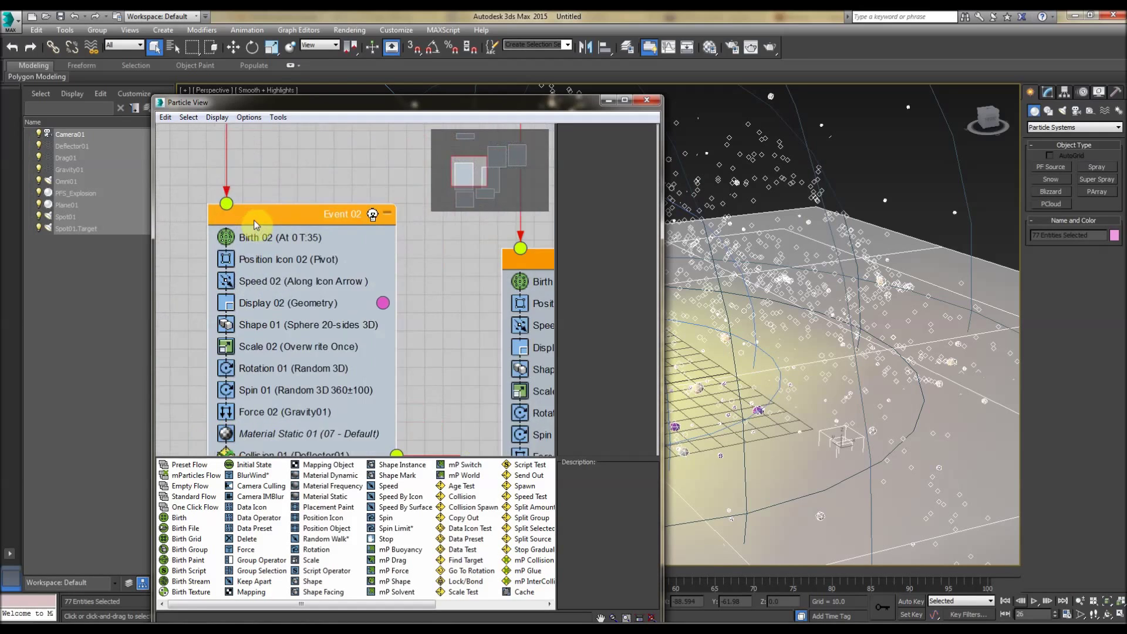
{"action": "left_click", "coordinate": [254, 242]}
{"action": "scroll", "coordinate": [444, 265], "scroll_direction": "up", "scroll_amount": 1}
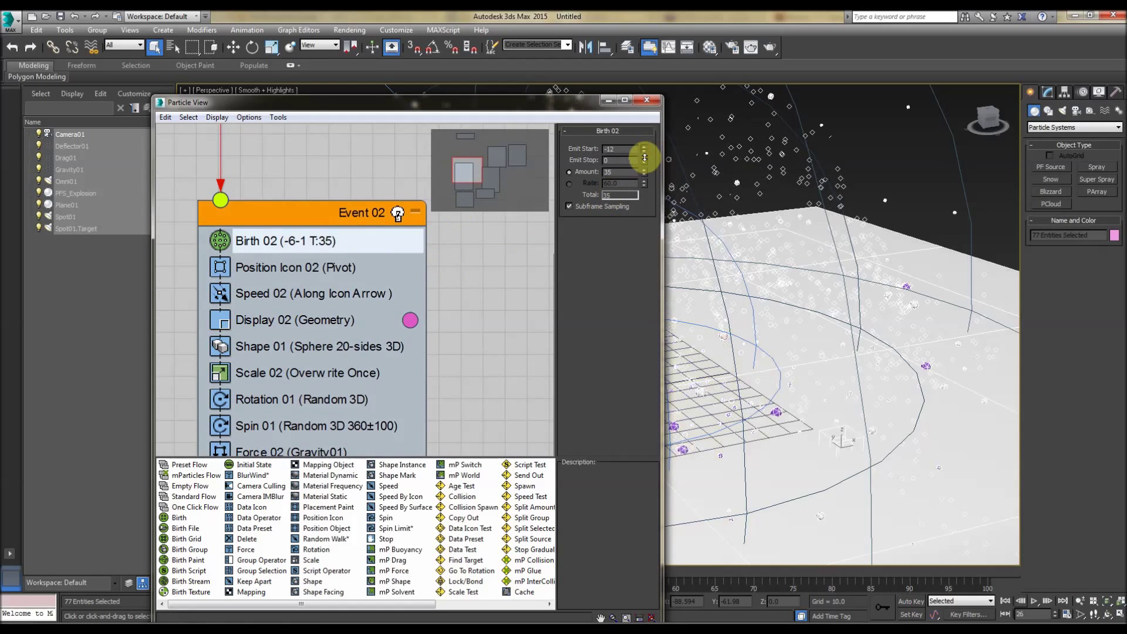
{"action": "left_click_drag", "start_coordinate": [645, 155], "coordinate": [645, 145]}
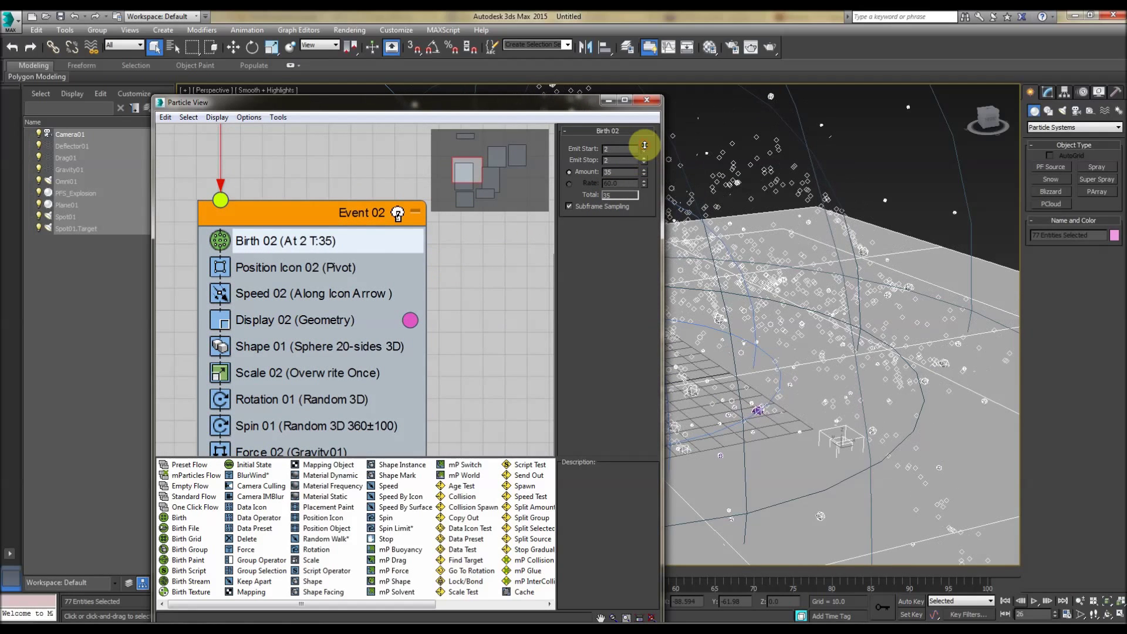
Step: Change the particle display type in Display 02 for Event 02
{"action": "left_click", "coordinate": [252, 321]}
{"action": "left_click", "coordinate": [631, 154]}
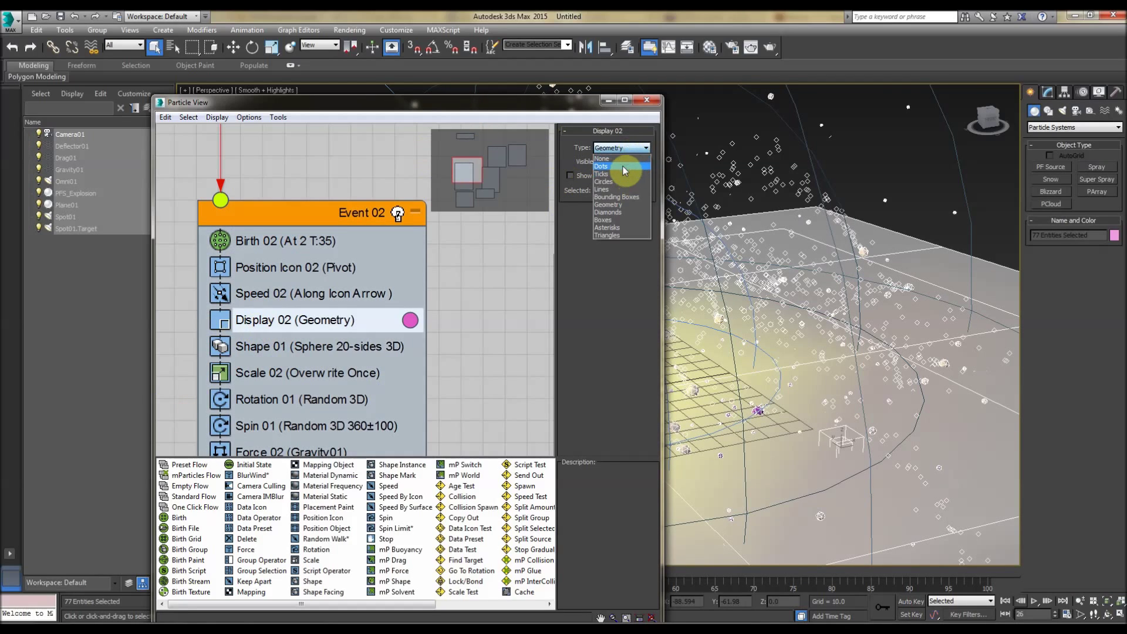
{"action": "left_click", "coordinate": [625, 160]}
{"action": "left_click", "coordinate": [623, 149]}
{"action": "left_click", "coordinate": [621, 211]}
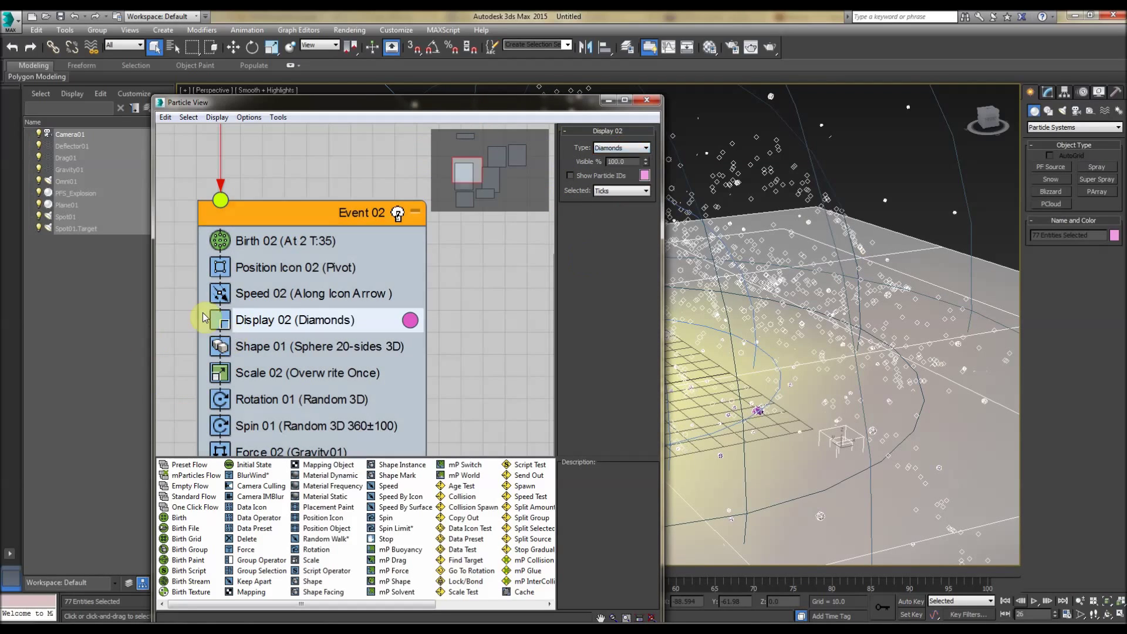
{"action": "scroll", "coordinate": [319, 334], "scroll_direction": "down", "scroll_amount": 2}
{"action": "scroll", "coordinate": [318, 190], "scroll_direction": "down", "scroll_amount": 8}
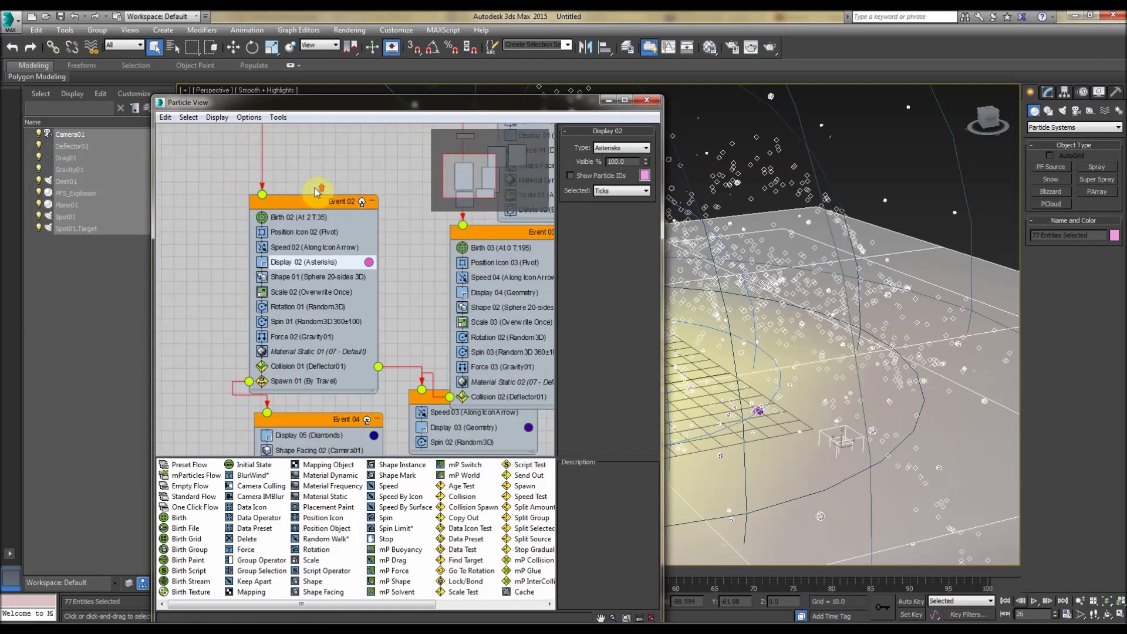
{"action": "scroll", "coordinate": [312, 202], "scroll_direction": "up", "scroll_amount": 5}
{"action": "scroll", "coordinate": [305, 231], "scroll_direction": "down", "scroll_amount": 5}
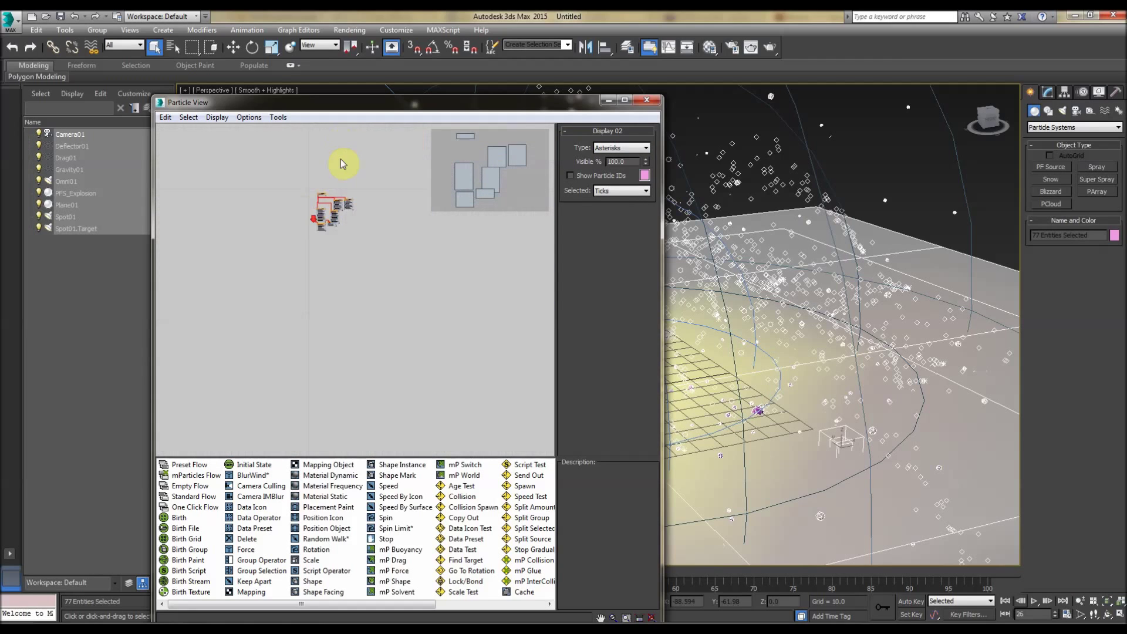
{"action": "scroll", "coordinate": [341, 165], "scroll_direction": "up", "scroll_amount": 4}
{"action": "scroll", "coordinate": [245, 333], "scroll_direction": "up", "scroll_amount": 1}
{"action": "scroll", "coordinate": [284, 316], "scroll_direction": "up", "scroll_amount": 2}
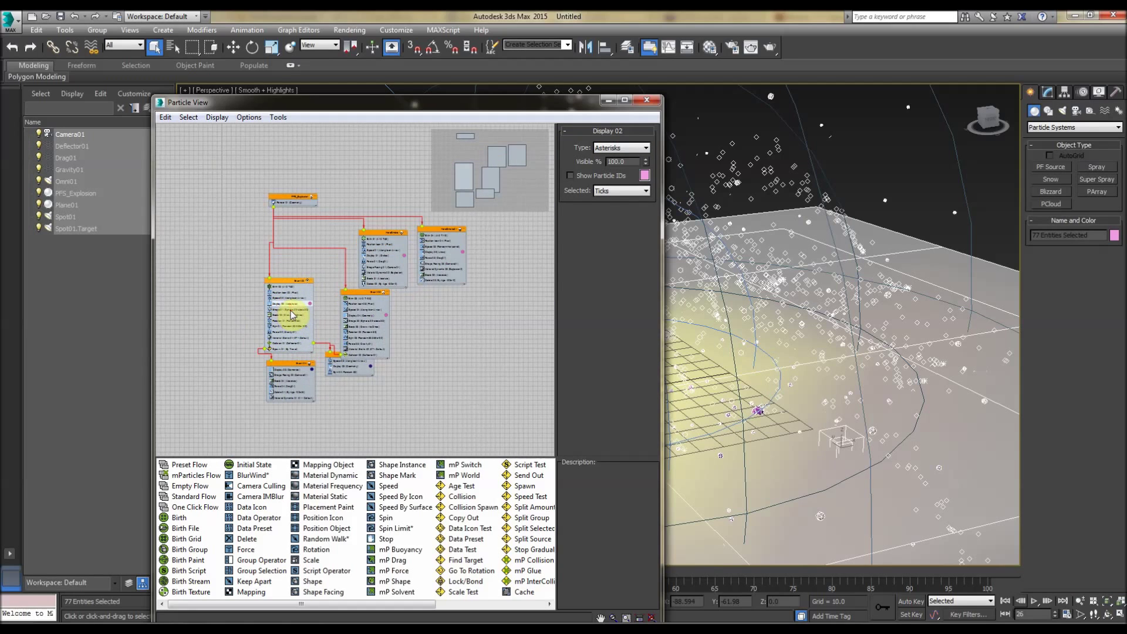
Step: Close Particle View with nothing selected, then orbit Blender's view around the cube
{"action": "left_click", "coordinate": [646, 100]}
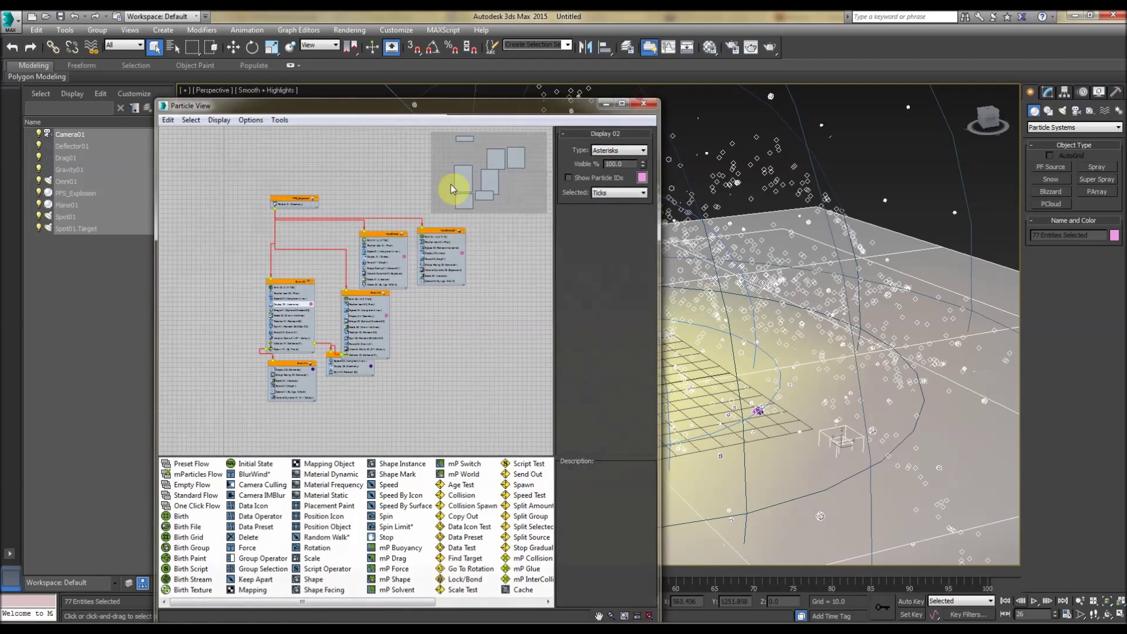
{"action": "left_click", "coordinate": [366, 136]}
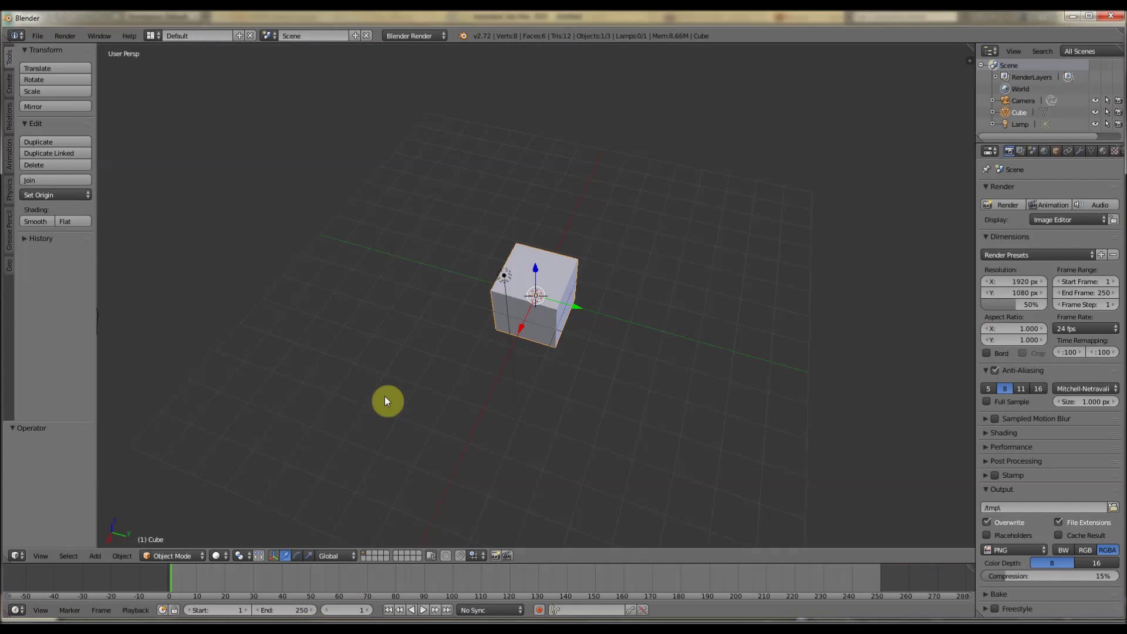
{"action": "middle_click_drag", "start_coordinate": [385, 396], "coordinate": [408, 287]}
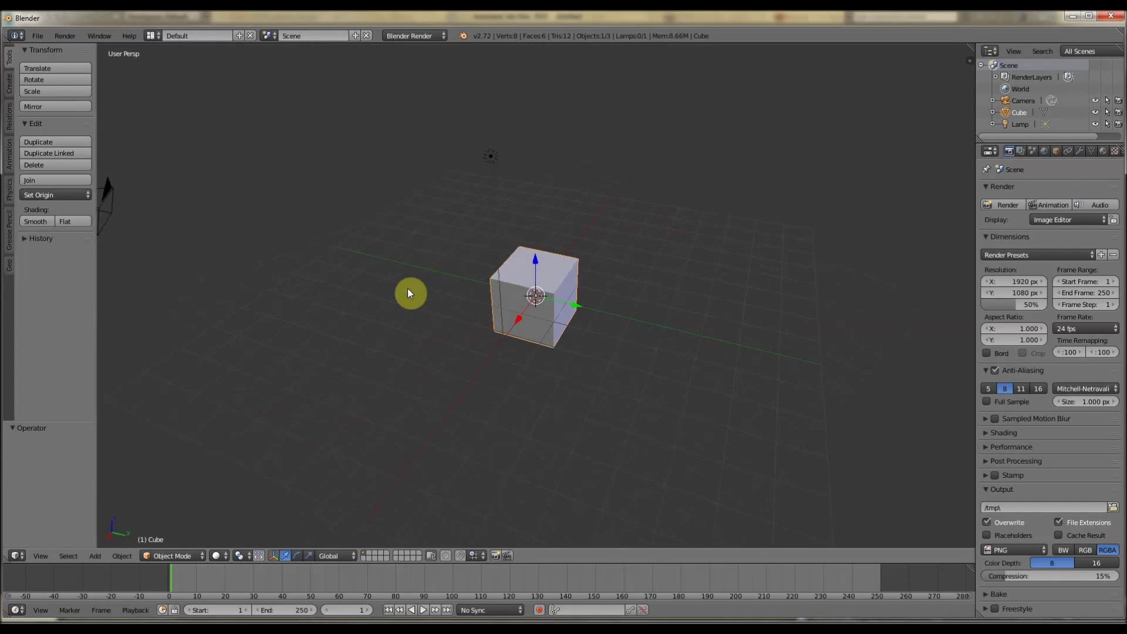
Step: Add a Particle System modifier to the cube
{"action": "middle_click_drag", "start_coordinate": [644, 269], "coordinate": [732, 285]}
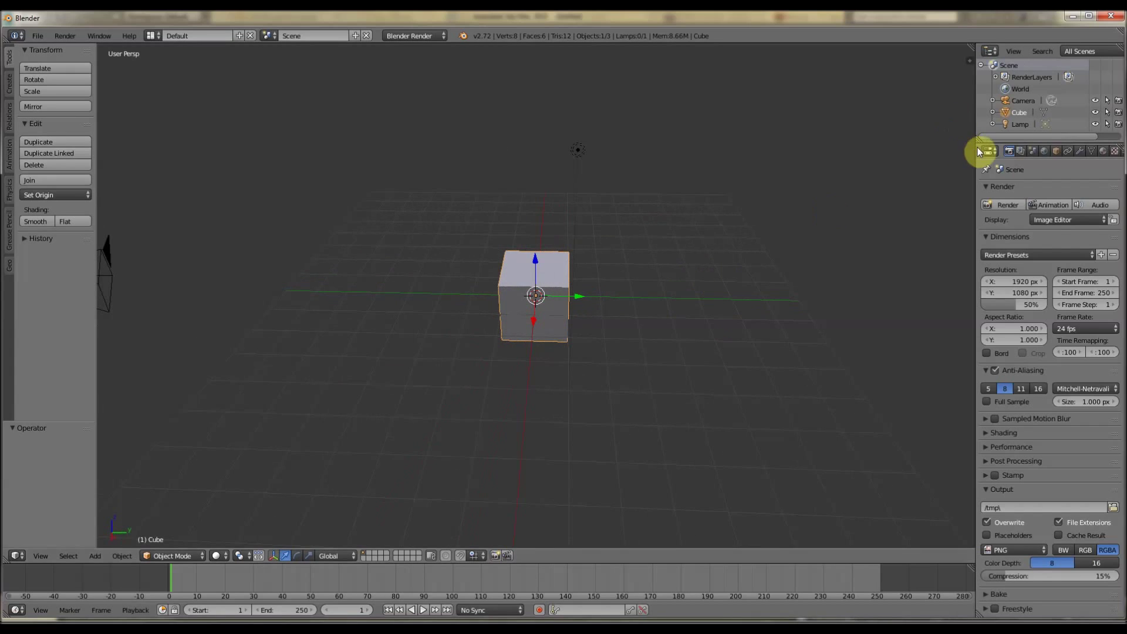
{"action": "left_click_drag", "start_coordinate": [977, 147], "coordinate": [952, 148]}
{"action": "left_click", "coordinate": [1058, 152]}
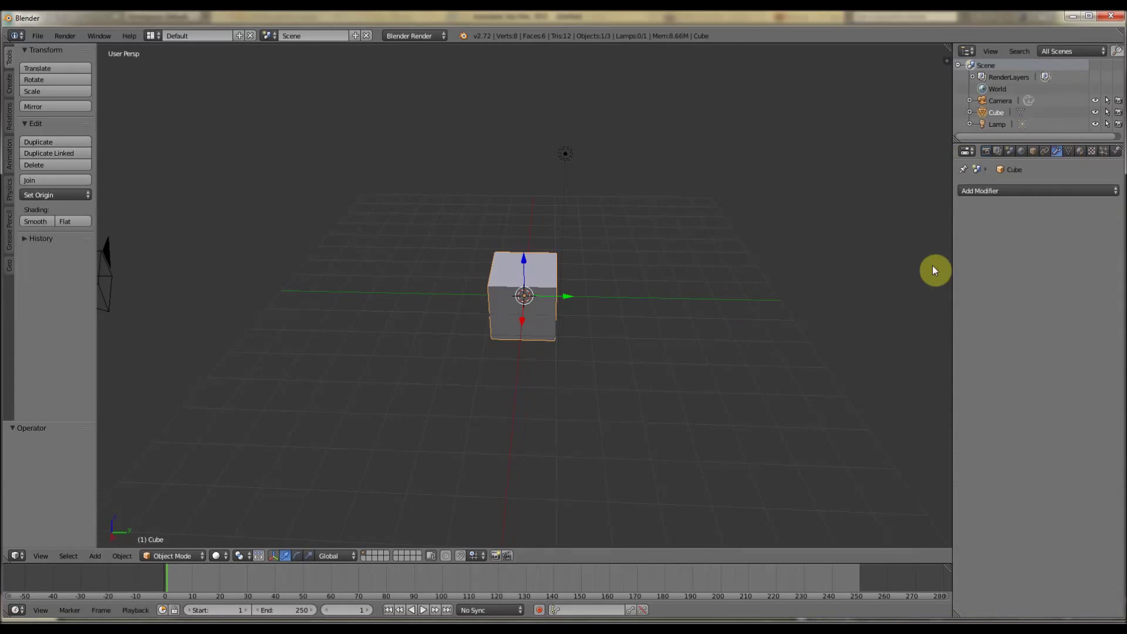
{"action": "left_click", "coordinate": [987, 192]}
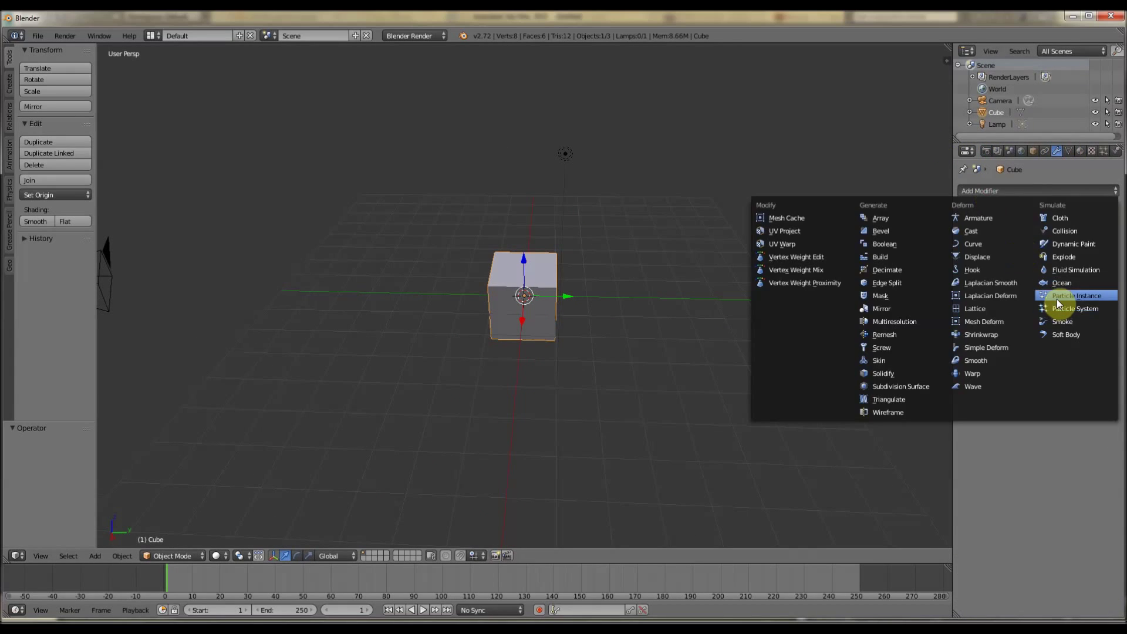
{"action": "left_click", "coordinate": [1055, 310]}
Step: Play the timeline to watch the 1000 particles fall from the cube
{"action": "middle_click_drag", "start_coordinate": [777, 305], "coordinate": [551, 298]}
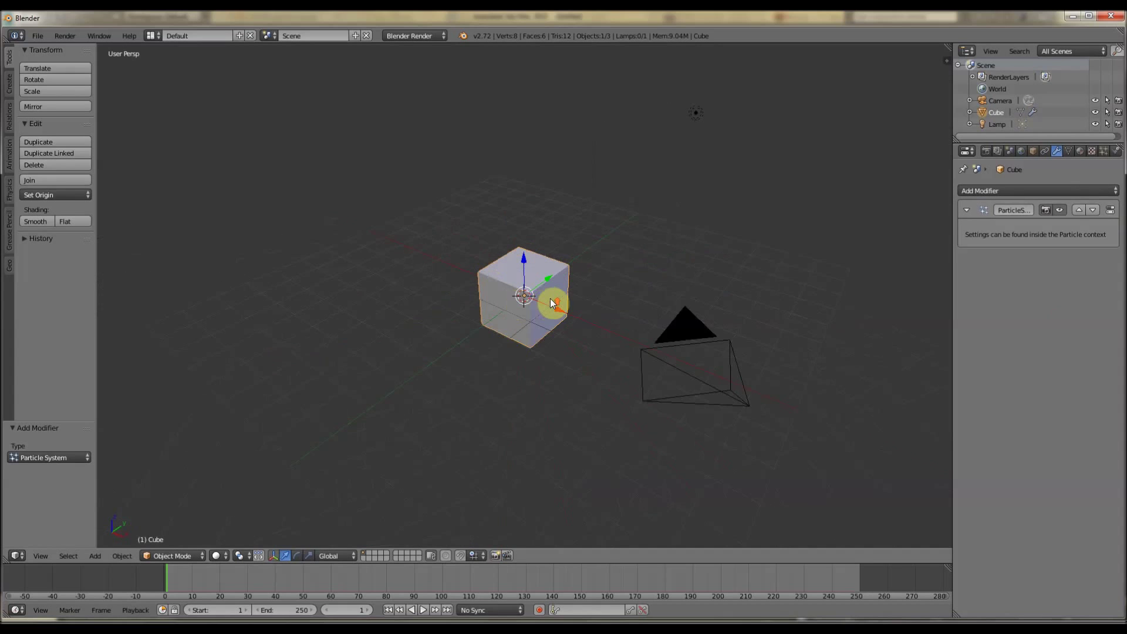
{"action": "scroll", "coordinate": [551, 299], "scroll_direction": "up", "scroll_amount": 4}
{"action": "left_click", "coordinate": [423, 610]}
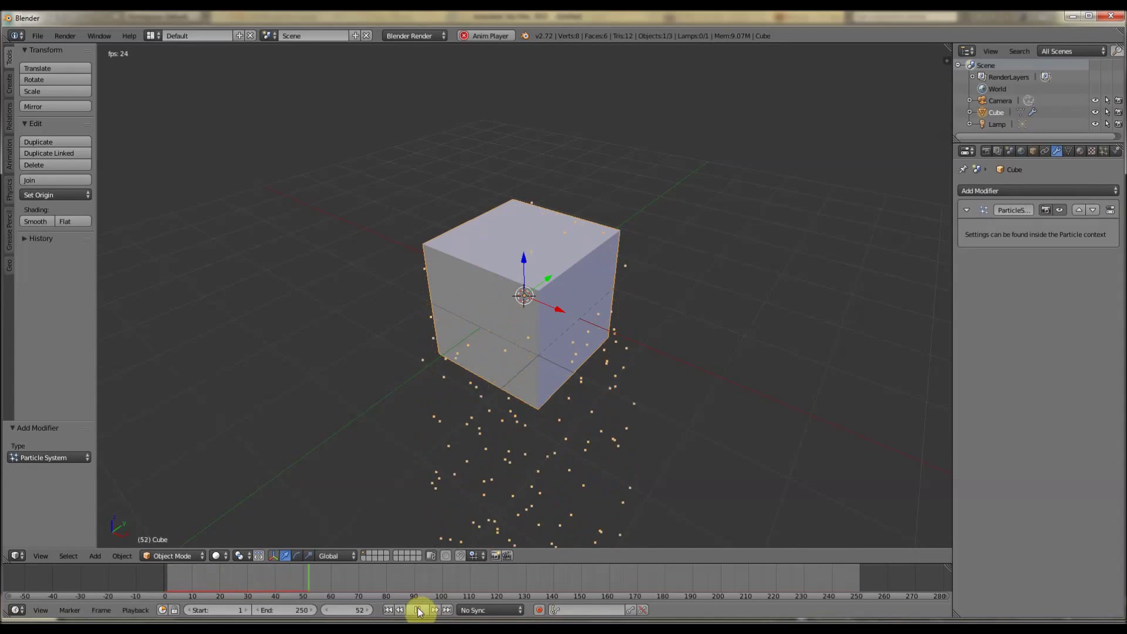
{"action": "left_click", "coordinate": [418, 610]}
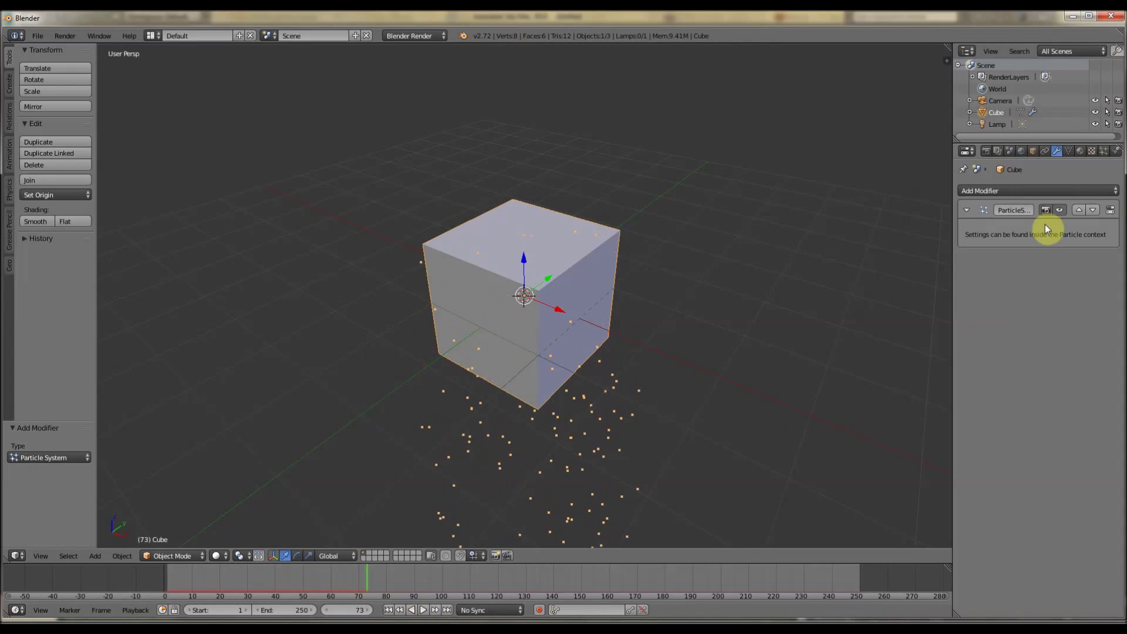
{"action": "left_click", "coordinate": [1104, 151]}
Step: In the particle Render panel, switch the render type from Halo to Object
{"action": "middle_click_drag", "start_coordinate": [792, 300], "coordinate": [586, 292]}
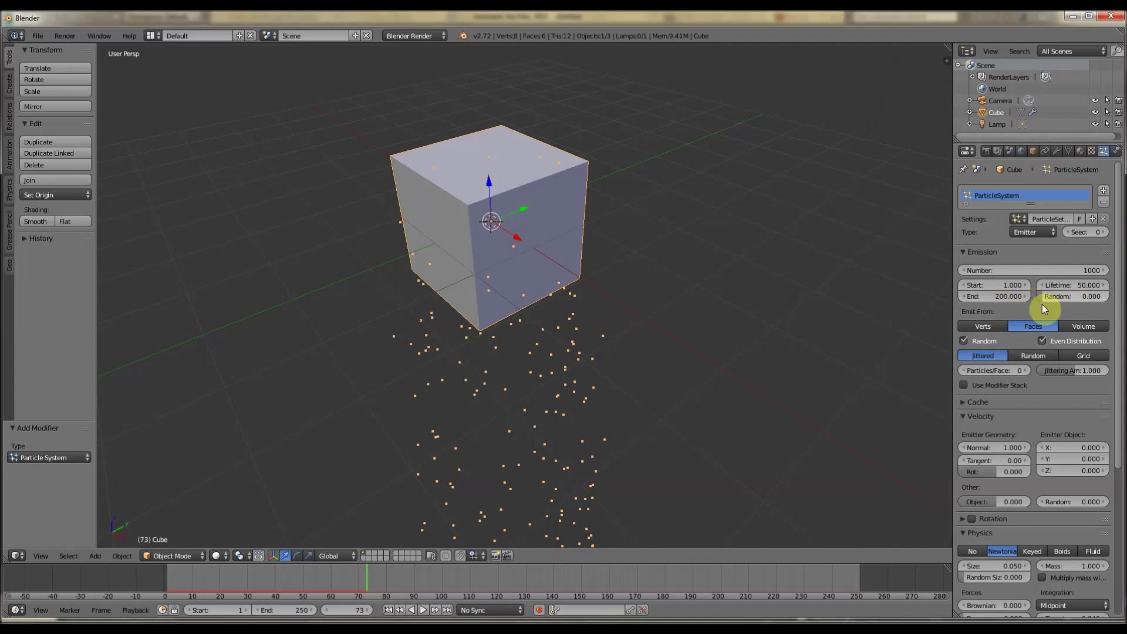
{"action": "scroll", "coordinate": [1026, 428], "scroll_direction": "down", "scroll_amount": 1}
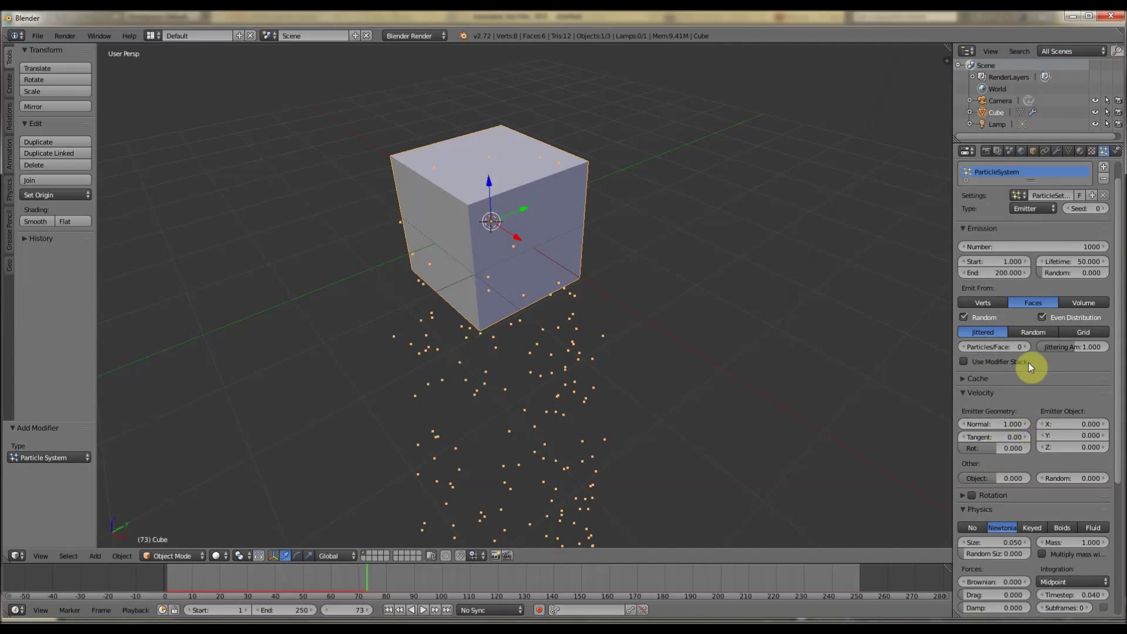
{"action": "scroll", "coordinate": [1027, 363], "scroll_direction": "down", "scroll_amount": 5}
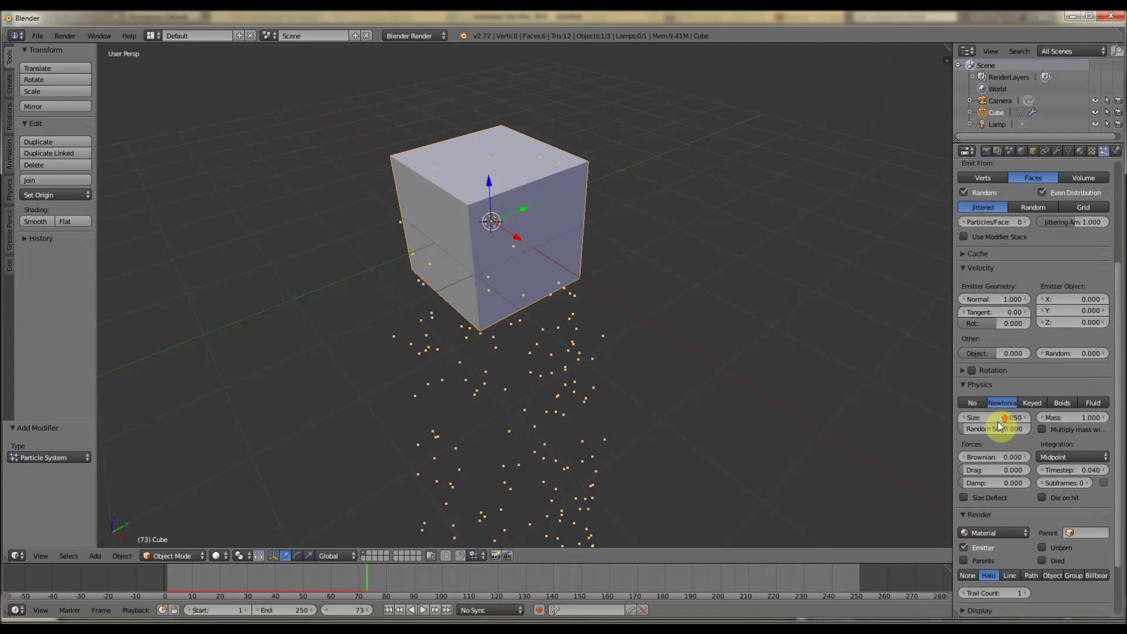
{"action": "scroll", "coordinate": [998, 422], "scroll_direction": "up", "scroll_amount": 1}
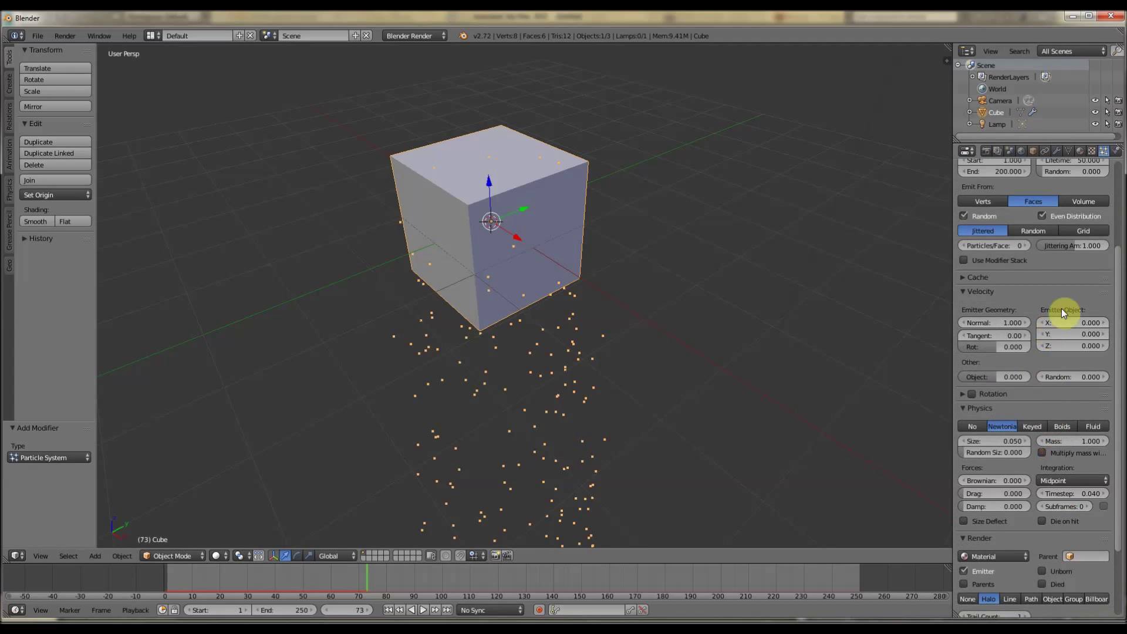
{"action": "scroll", "coordinate": [1068, 411], "scroll_direction": "down", "scroll_amount": 4}
{"action": "left_click", "coordinate": [1051, 504]}
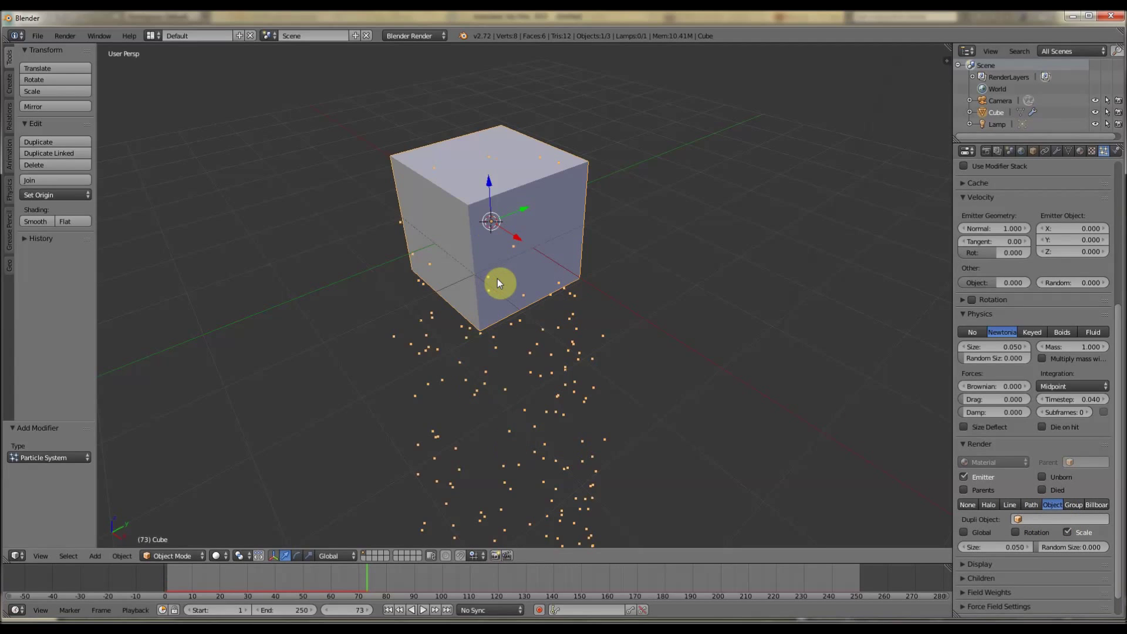
Step: Add a cylinder mesh and move it away from the cube along X
{"action": "left_click", "coordinate": [98, 554]}
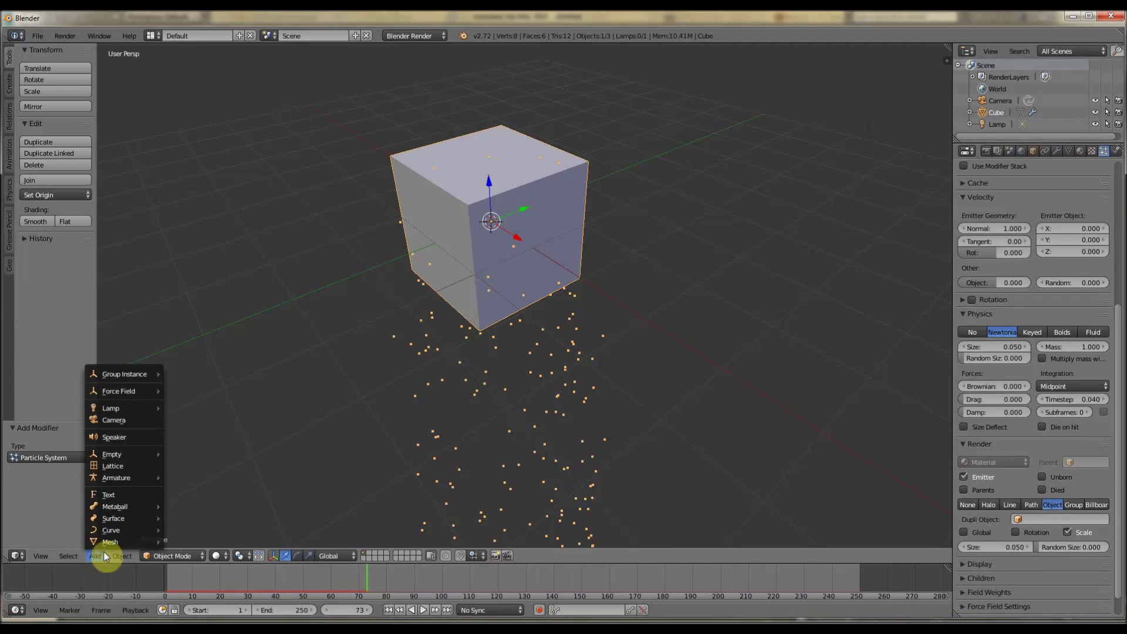
{"action": "mouse_move", "coordinate": [106, 542]}
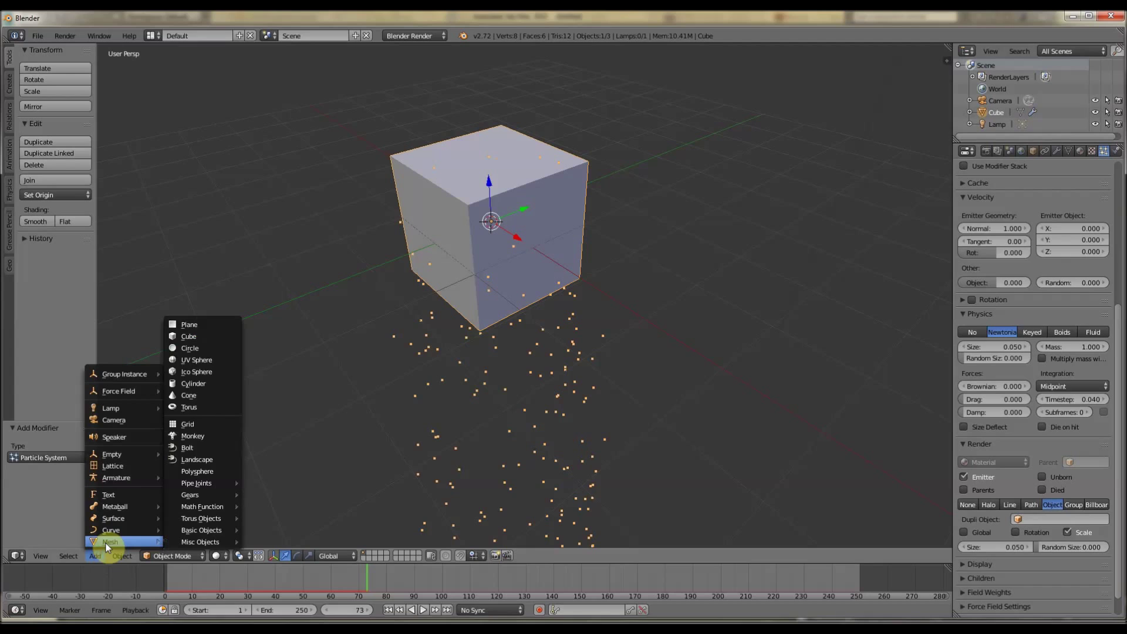
{"action": "left_click", "coordinate": [199, 385]}
{"action": "left_click_drag", "start_coordinate": [536, 242], "coordinate": [619, 336]}
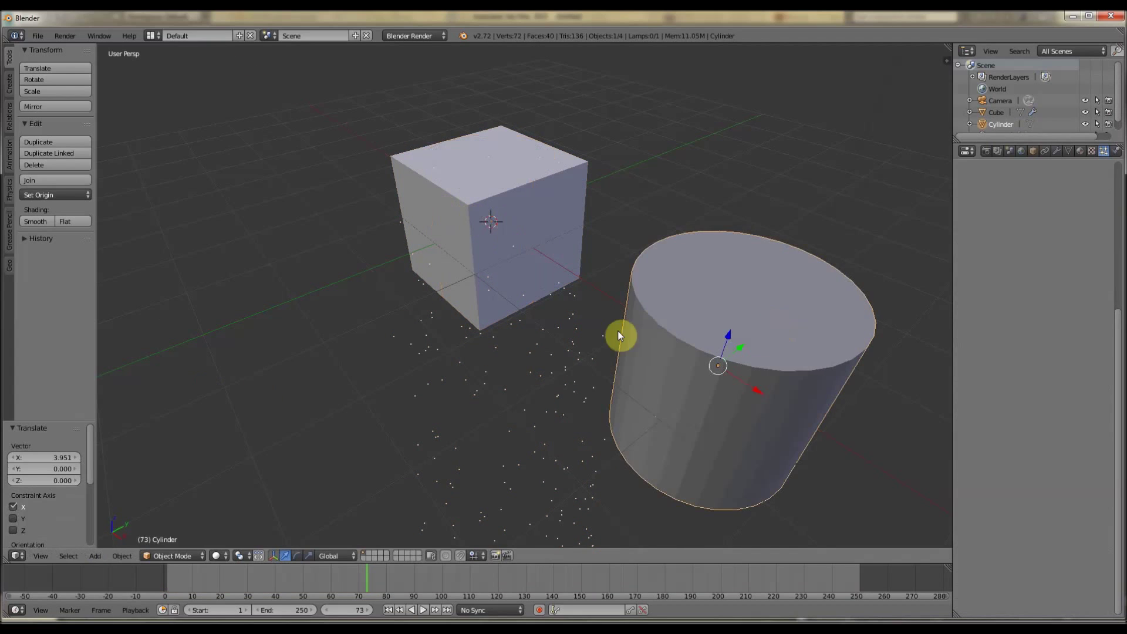
Step: Set the cube's particle Dupli Object to Cylinder
{"action": "right_click", "coordinate": [515, 223]}
{"action": "left_click", "coordinate": [1049, 520]}
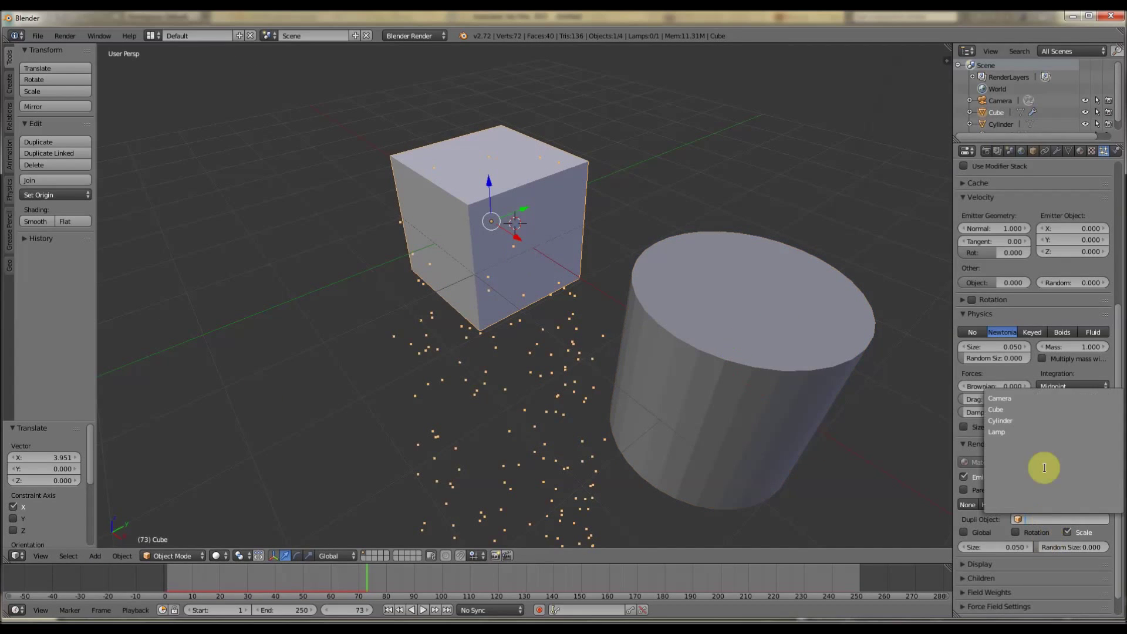
{"action": "left_click", "coordinate": [1027, 427]}
Step: Shift the cylinder further along X and play the animation to see cylinder particles
{"action": "middle_click_drag", "start_coordinate": [646, 411], "coordinate": [645, 354]}
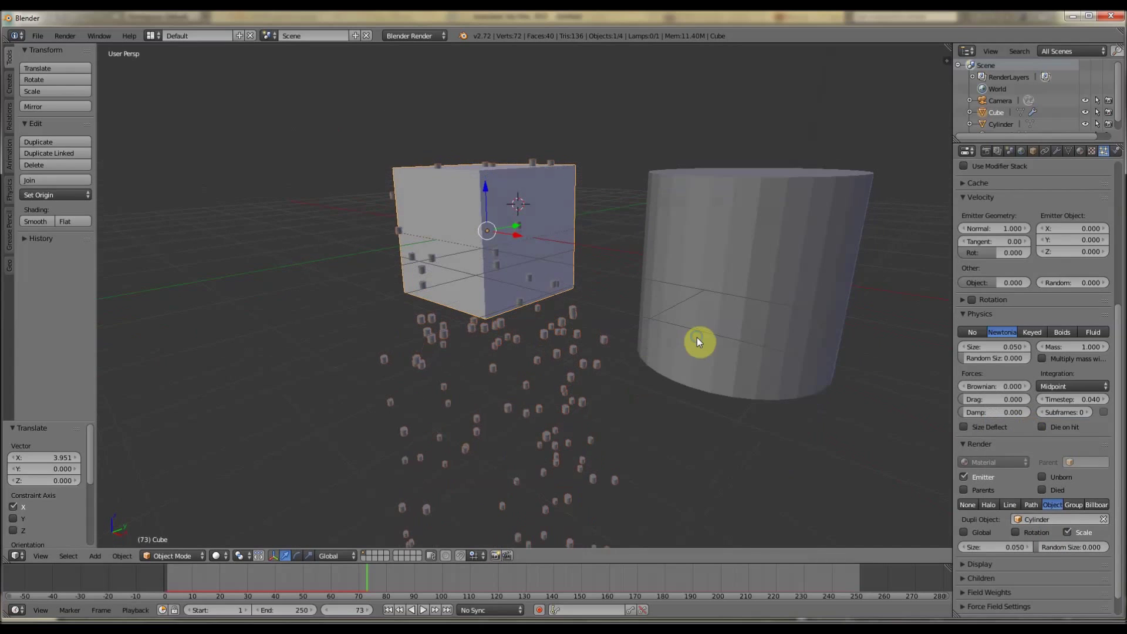
{"action": "right_click", "coordinate": [695, 341]}
{"action": "left_click_drag", "start_coordinate": [784, 274], "coordinate": [970, 315]}
{"action": "left_click", "coordinate": [700, 304]}
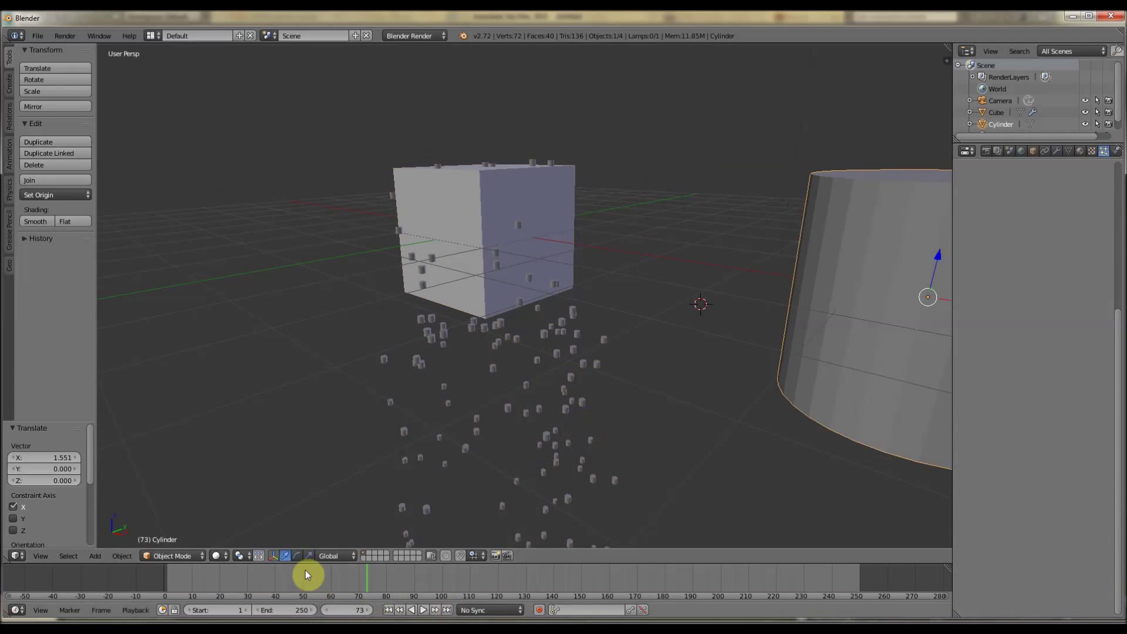
{"action": "left_click", "coordinate": [422, 610]}
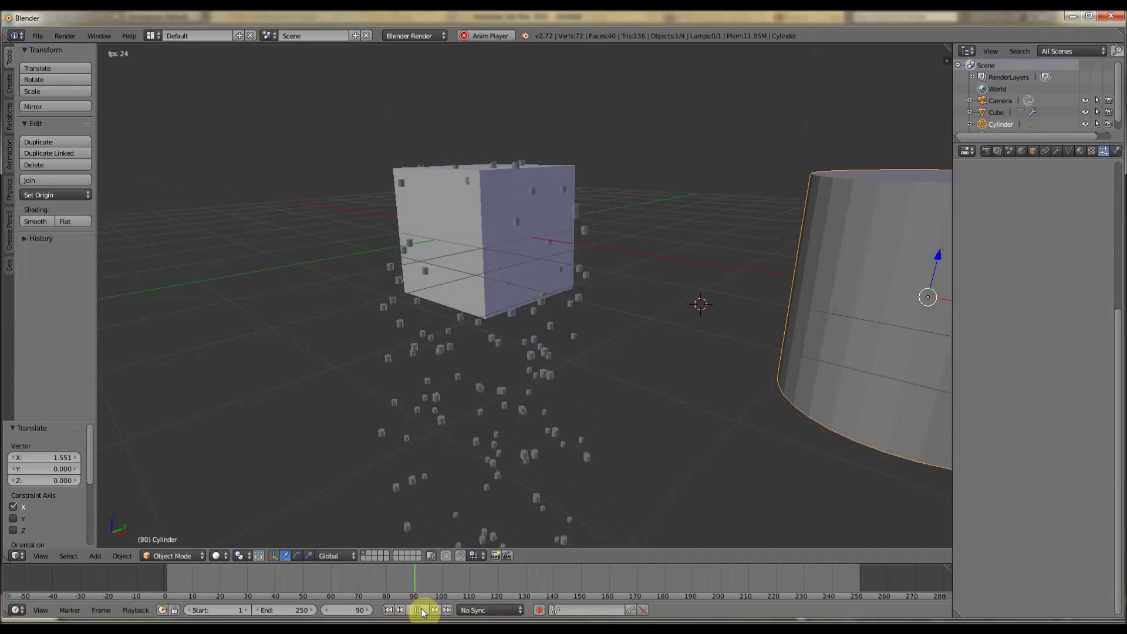
{"action": "right_click", "coordinate": [496, 259]}
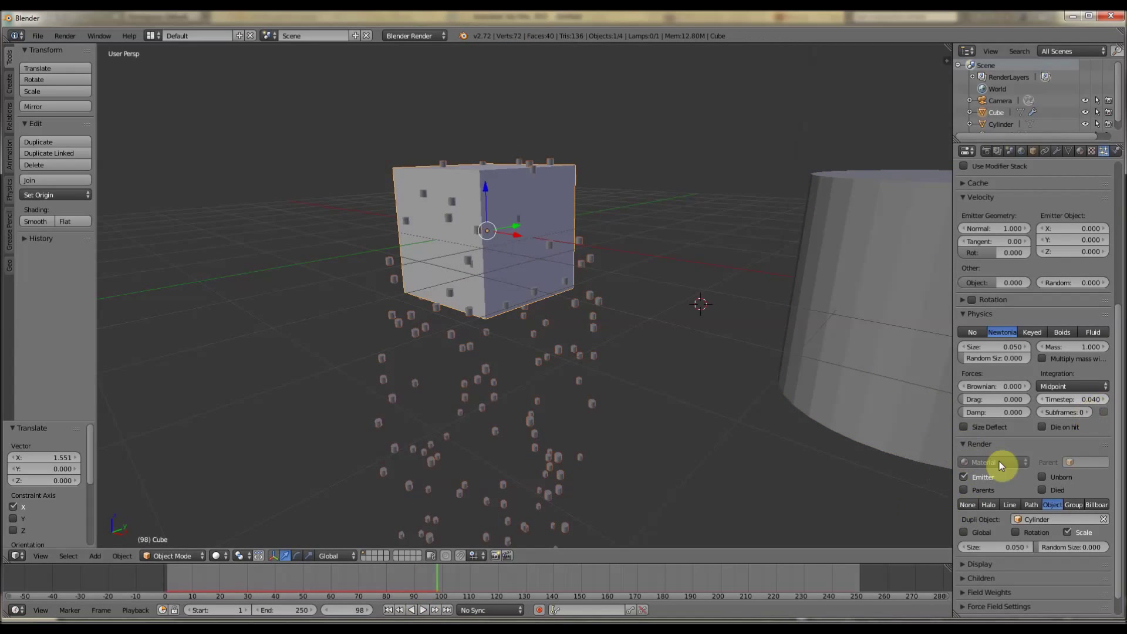
{"action": "scroll", "coordinate": [1001, 468], "scroll_direction": "down", "scroll_amount": 1}
{"action": "scroll", "coordinate": [964, 315], "scroll_direction": "up", "scroll_amount": 3}
Step: Enable particle Rotation and play the animation, pausing at frame 153
{"action": "left_click", "coordinate": [972, 345]}
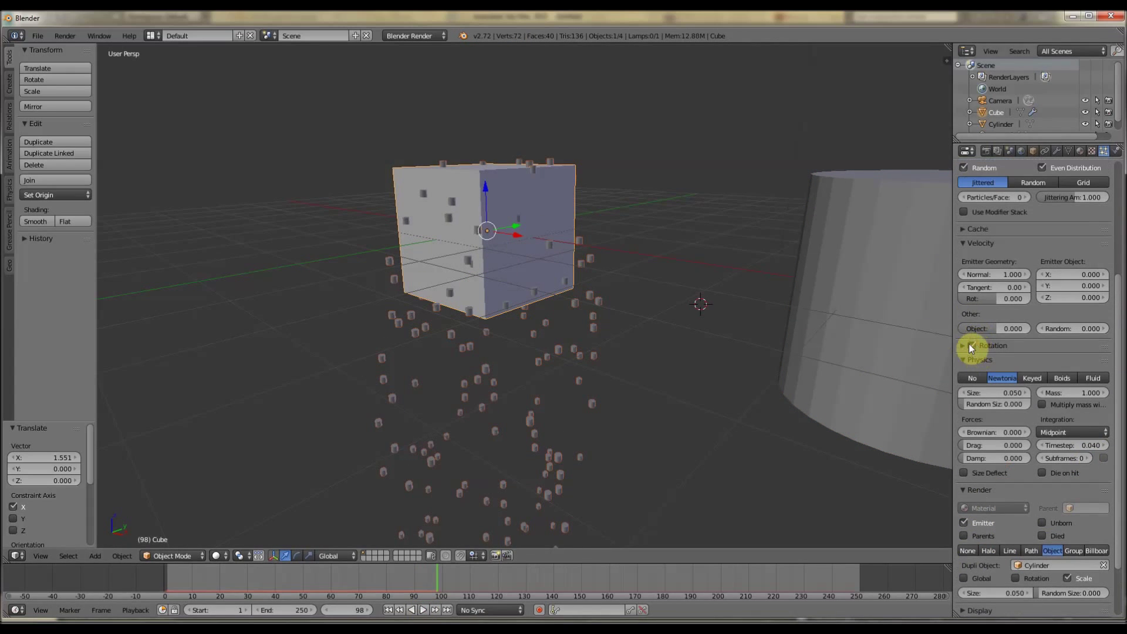
{"action": "left_click", "coordinate": [962, 345]}
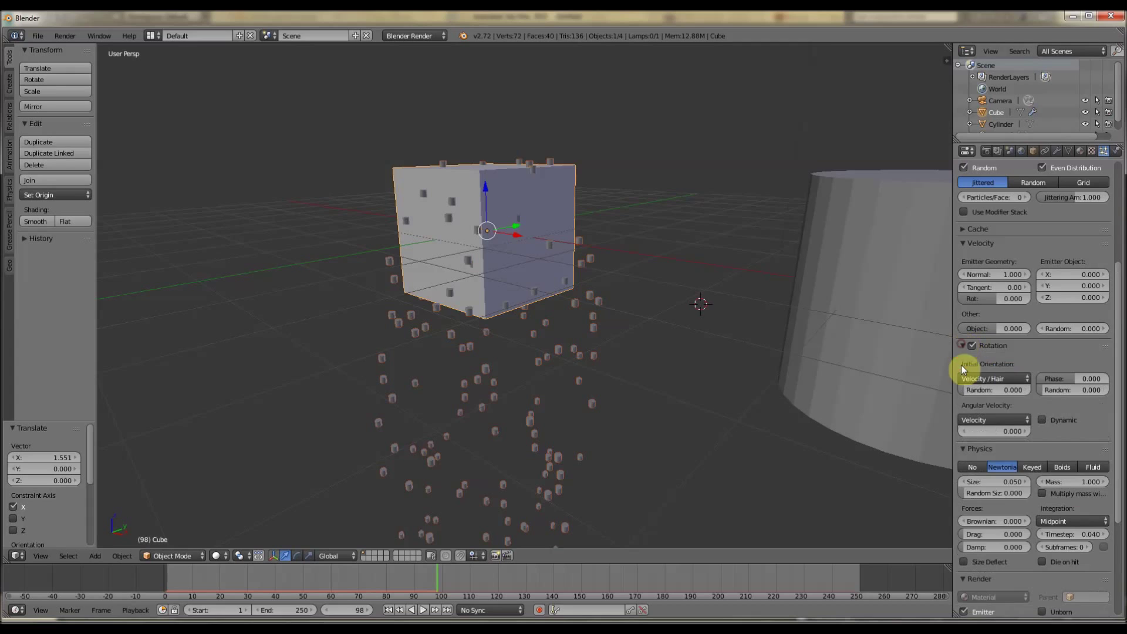
{"action": "left_click", "coordinate": [423, 610]}
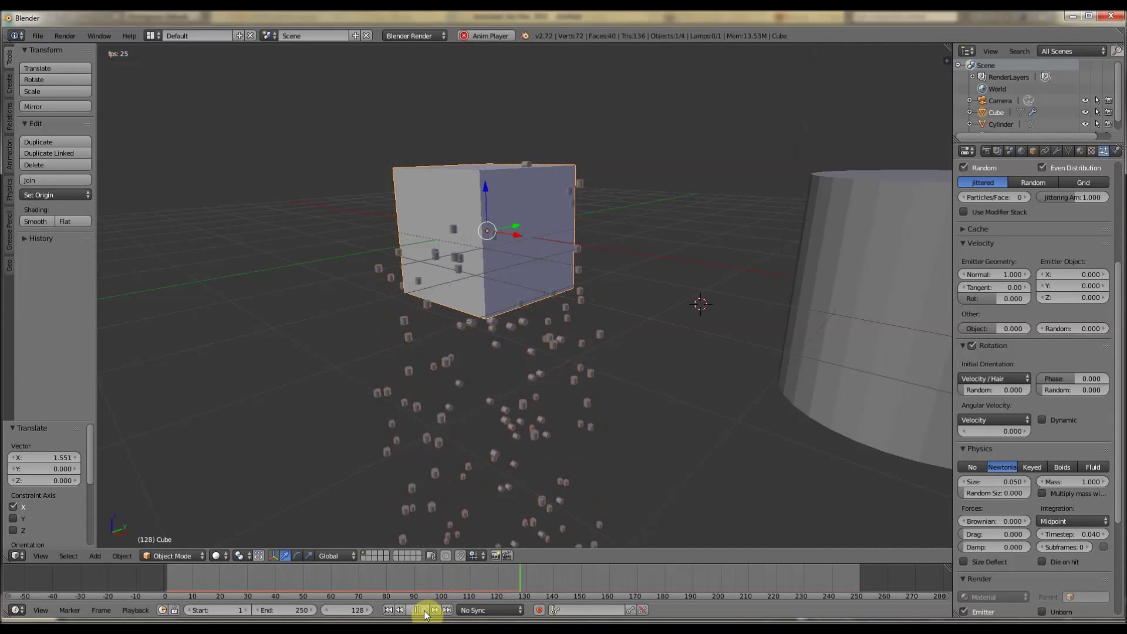
{"action": "left_click", "coordinate": [424, 609]}
Step: Delete the cylinder so the particles show as plain dots
{"action": "middle_click_drag", "start_coordinate": [505, 387], "coordinate": [813, 297]}
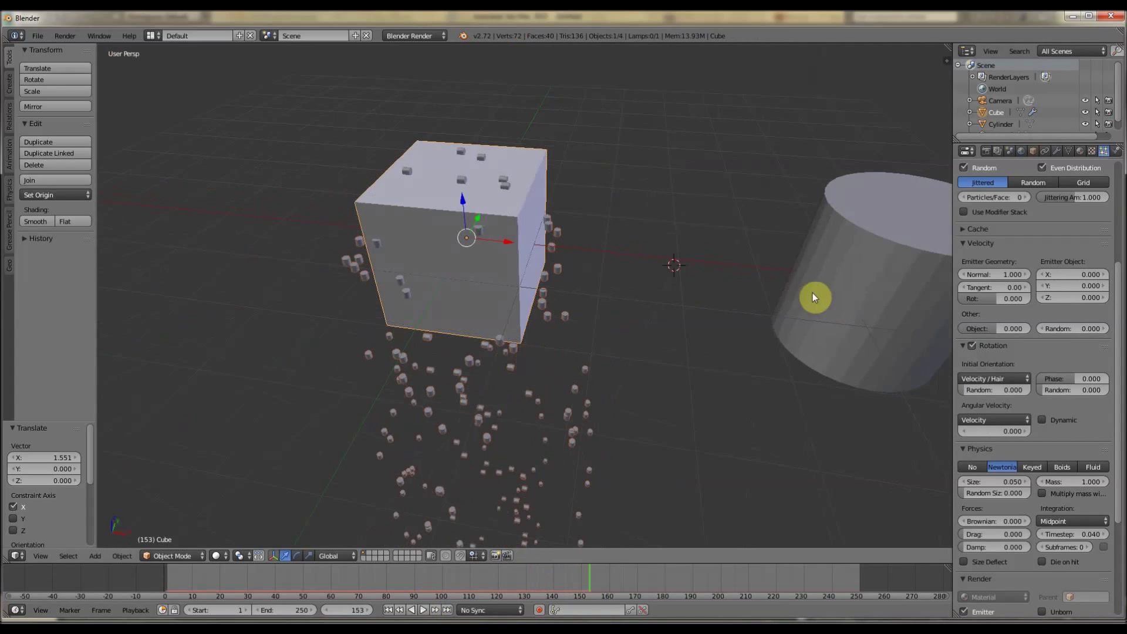
{"action": "right_click", "coordinate": [815, 296]}
{"action": "key", "text": "Delete"}
{"action": "middle_click_drag", "start_coordinate": [453, 410], "coordinate": [370, 396]}
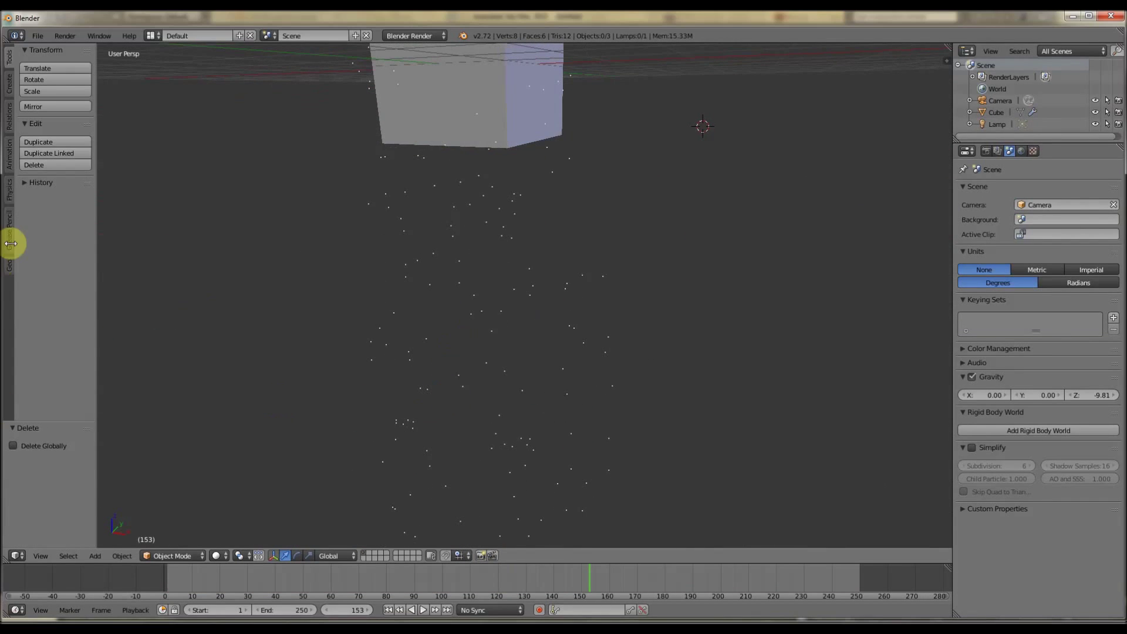
Step: Undo the cylinder deletion and move it 1.310 along X
{"action": "key", "text": "ctrl+z"}
{"action": "middle_click_drag", "start_coordinate": [177, 118], "coordinate": [749, 135]}
{"action": "left_click_drag", "start_coordinate": [878, 106], "coordinate": [5, 255]}
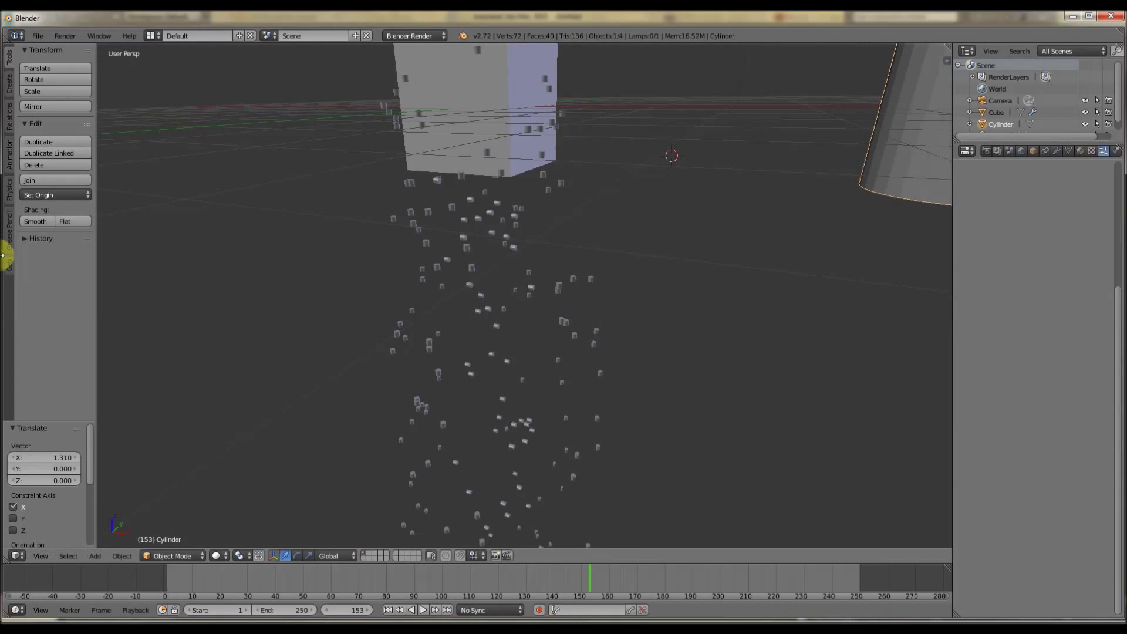
{"action": "middle_click_drag", "start_coordinate": [368, 266], "coordinate": [423, 261]}
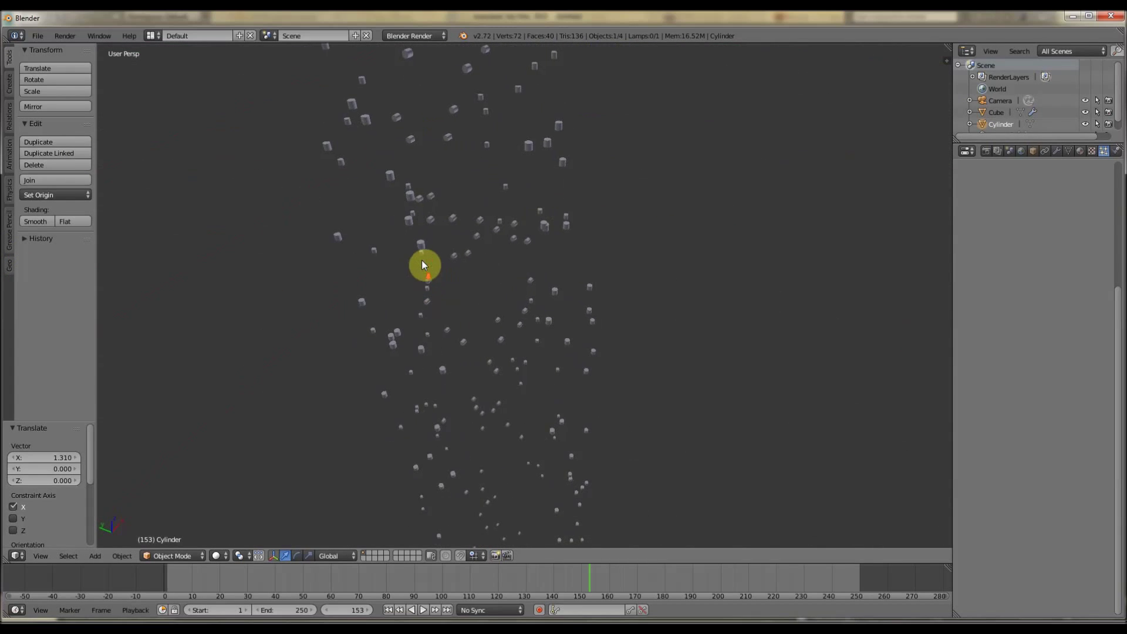
Step: Add a Wind force field and move it down along Z below the cube
{"action": "left_click", "coordinate": [94, 555]}
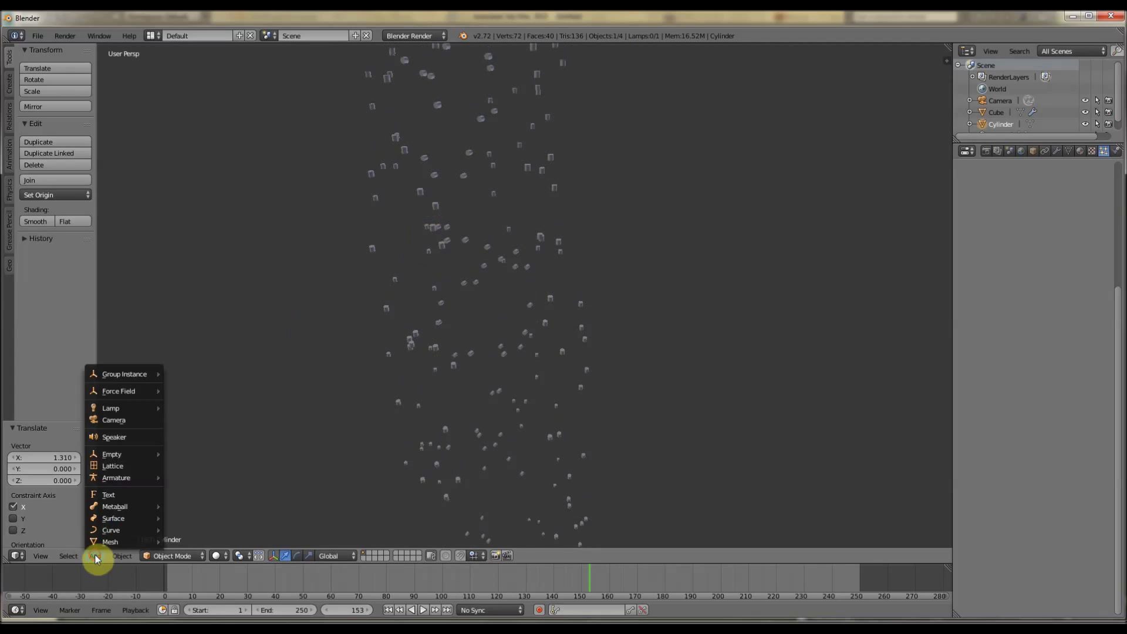
{"action": "mouse_move", "coordinate": [122, 392]}
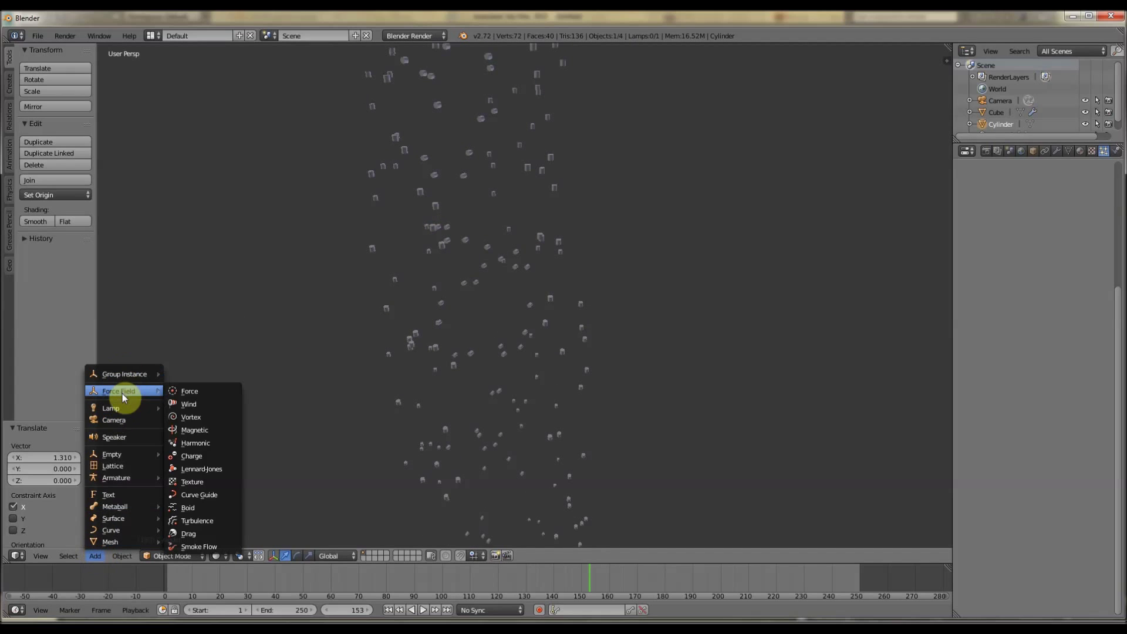
{"action": "left_click", "coordinate": [200, 405]}
{"action": "scroll", "coordinate": [507, 215], "scroll_direction": "down", "scroll_amount": 7}
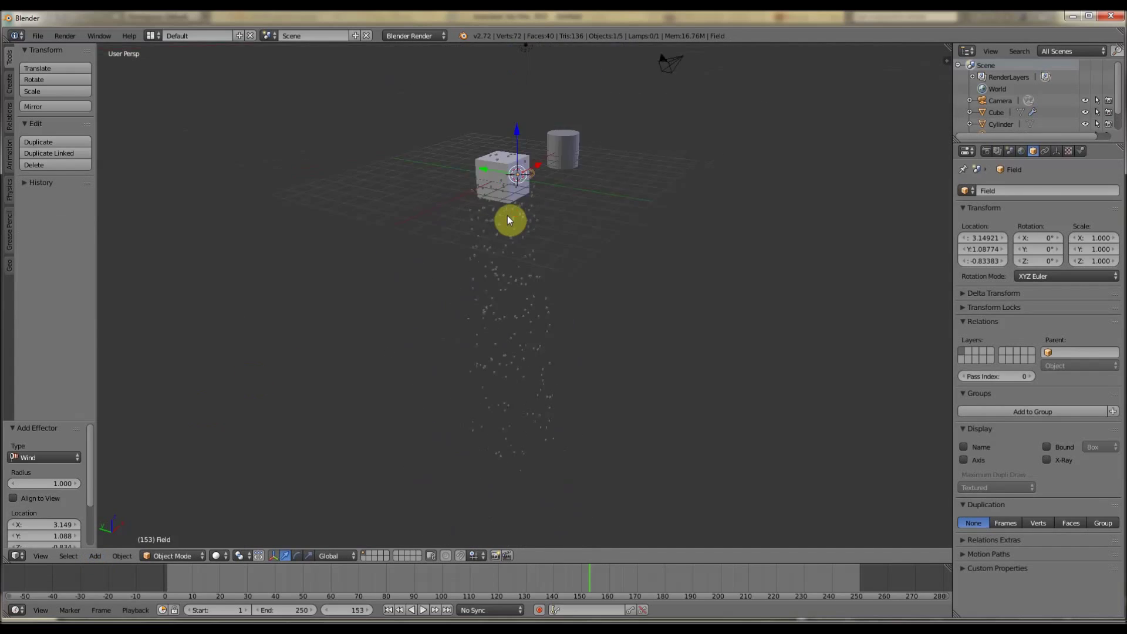
{"action": "scroll", "coordinate": [507, 212], "scroll_direction": "up", "scroll_amount": 1}
{"action": "left_click_drag", "start_coordinate": [523, 135], "coordinate": [511, 281]}
{"action": "scroll", "coordinate": [478, 274], "scroll_direction": "up", "scroll_amount": 4}
{"action": "middle_click_drag", "start_coordinate": [487, 305], "coordinate": [508, 338]}
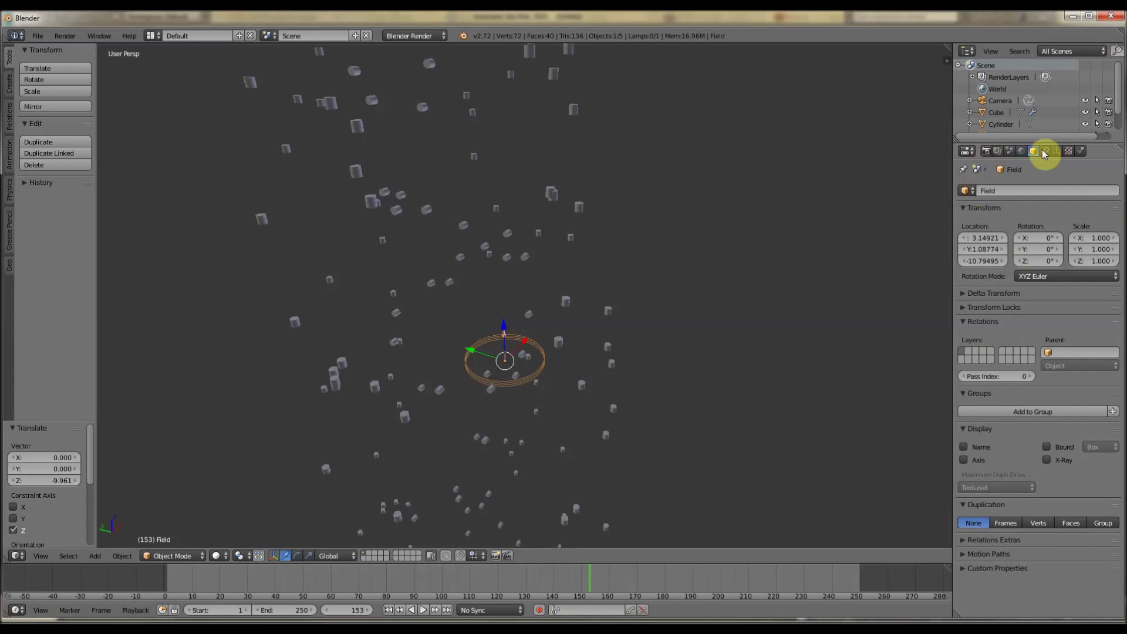
Step: Raise the wind field's strength to 30.8 in its physics settings
{"action": "left_click", "coordinate": [1081, 151]}
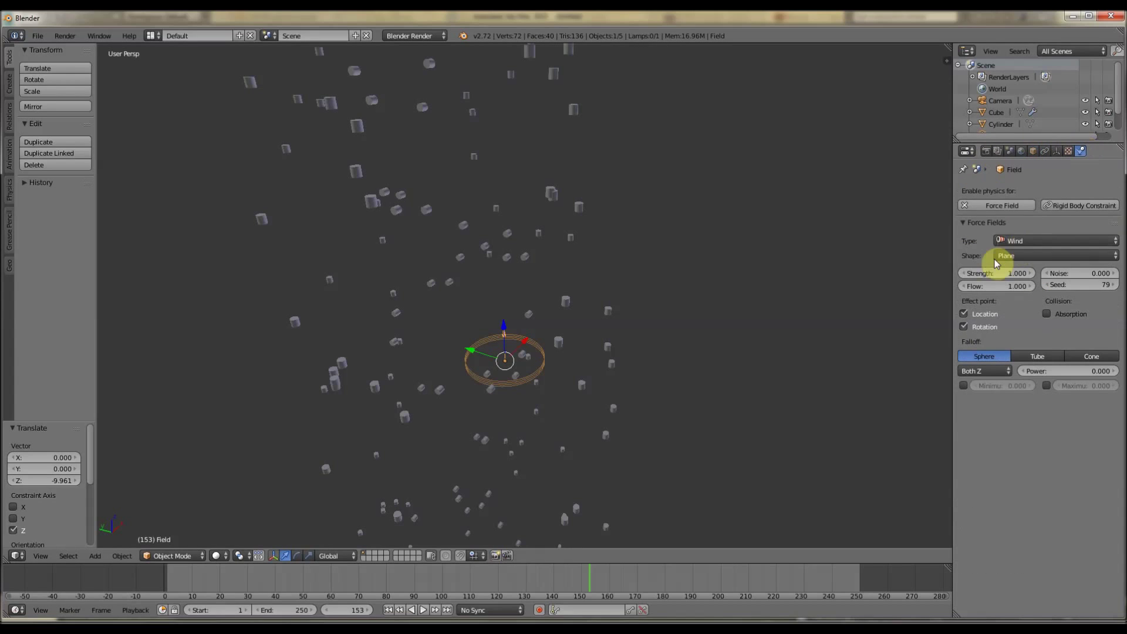
{"action": "left_click_drag", "start_coordinate": [997, 271], "coordinate": [1124, 267]}
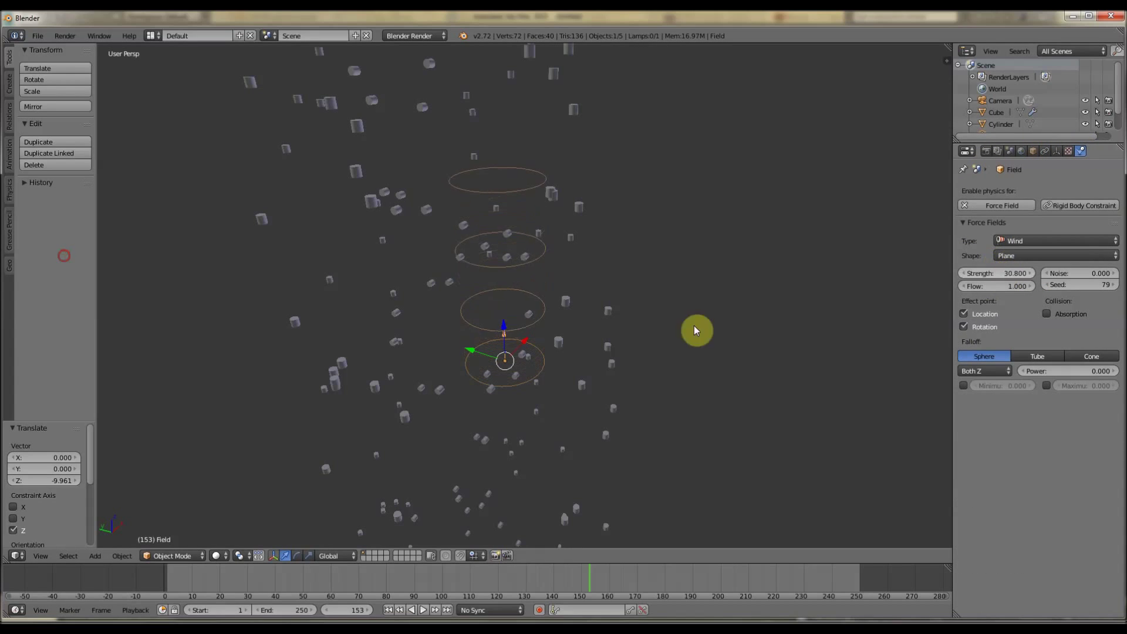
{"action": "middle_click_drag", "start_coordinate": [295, 320], "coordinate": [334, 387]}
{"action": "scroll", "coordinate": [365, 289], "scroll_direction": "down", "scroll_amount": 4}
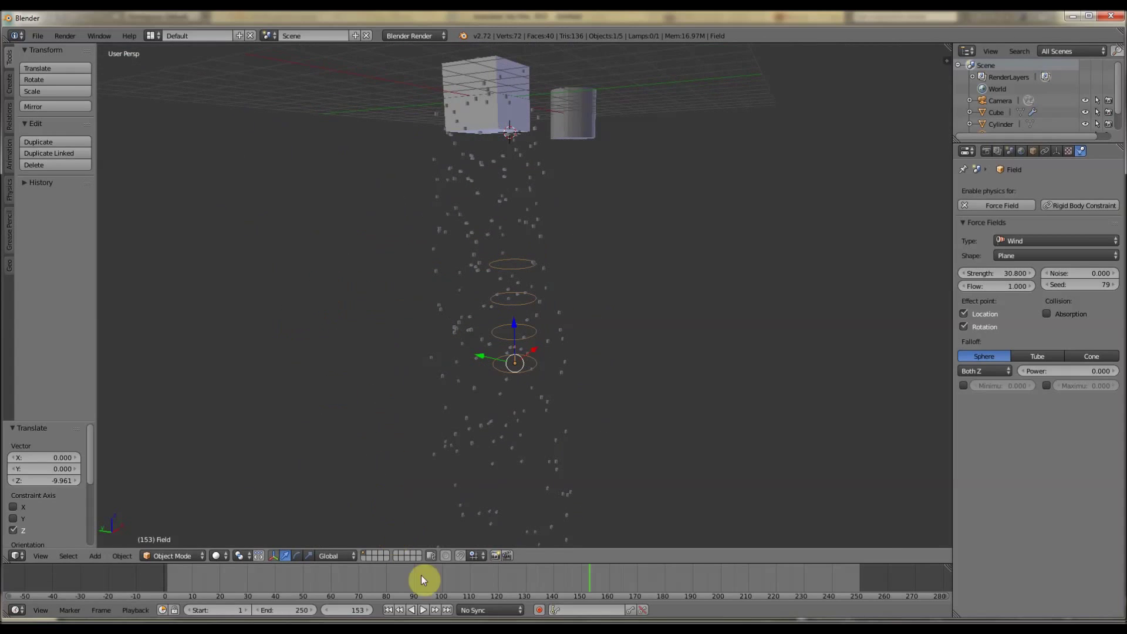
Step: Play the particle animation forward and orbit to a flatter side view
{"action": "left_click", "coordinate": [415, 609]}
{"action": "left_click", "coordinate": [417, 610]}
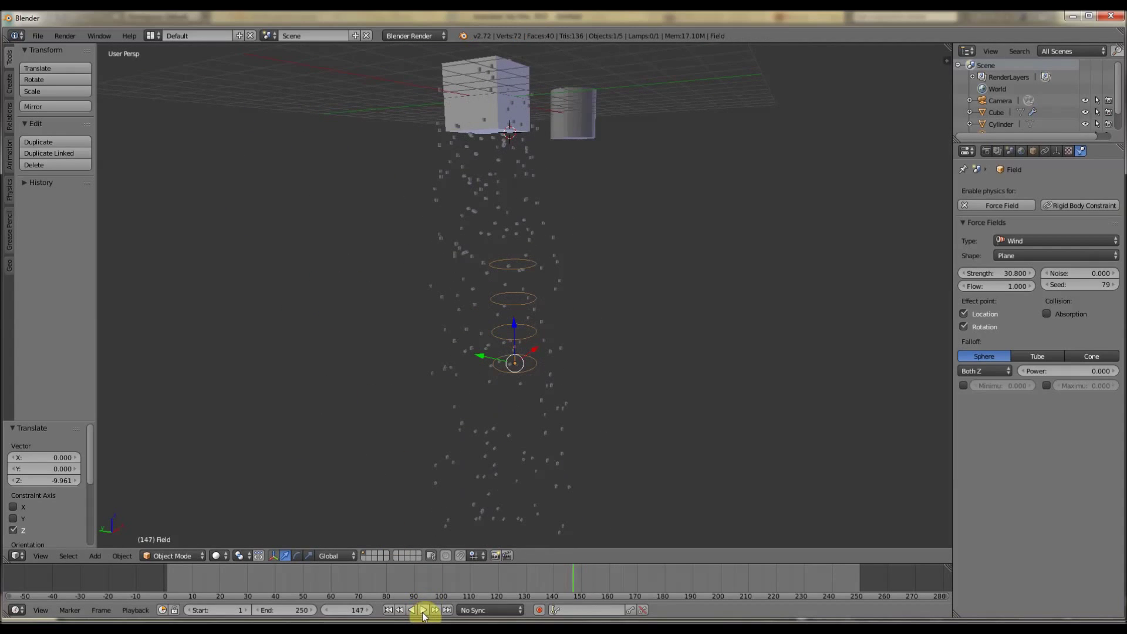
{"action": "left_click", "coordinate": [422, 610]}
{"action": "middle_click_drag", "start_coordinate": [442, 538], "coordinate": [897, 362]}
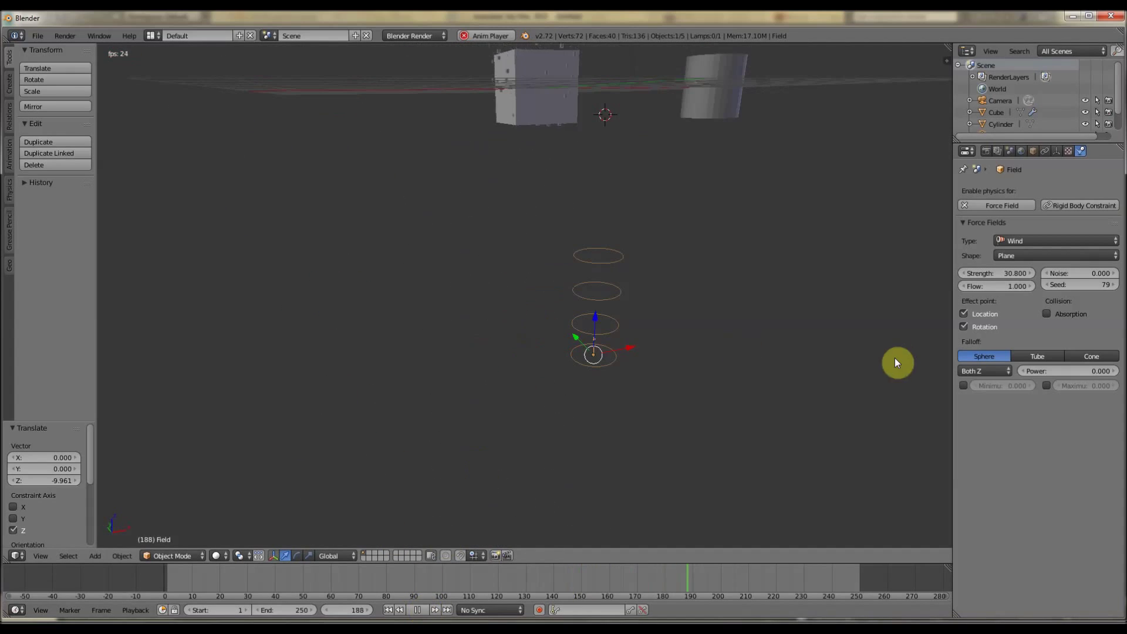
Step: Set the wind strength to 20, then lower it to 8.500
{"action": "left_click", "coordinate": [1003, 273]}
{"action": "type", "text": "20"}
{"action": "key", "text": "Return"}
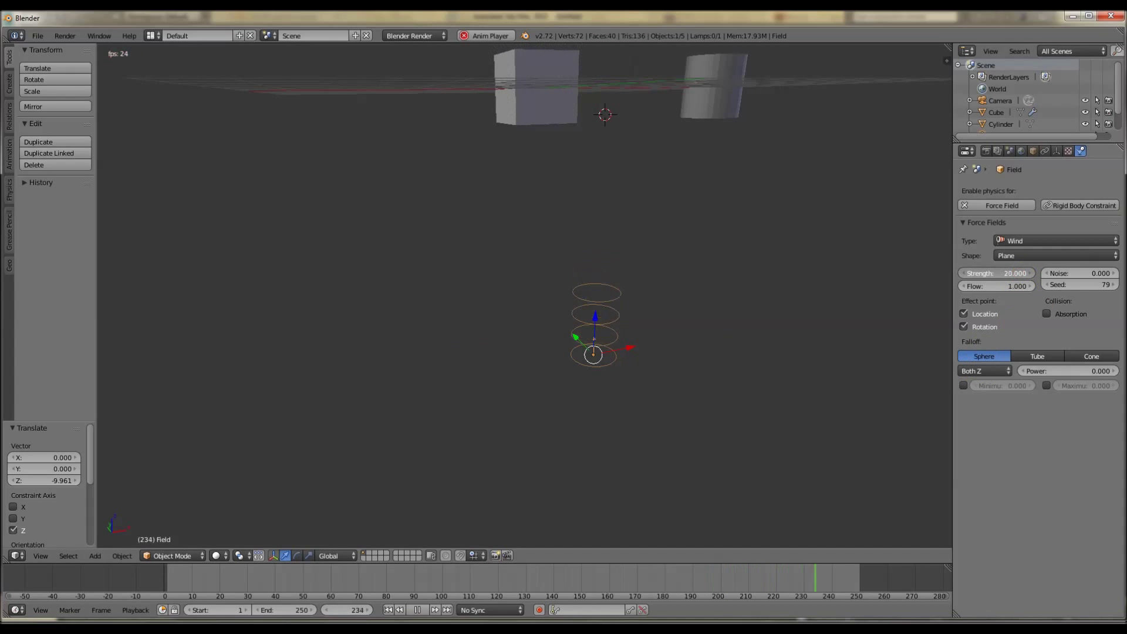
{"action": "left_click_drag", "start_coordinate": [997, 275], "coordinate": [985, 276]}
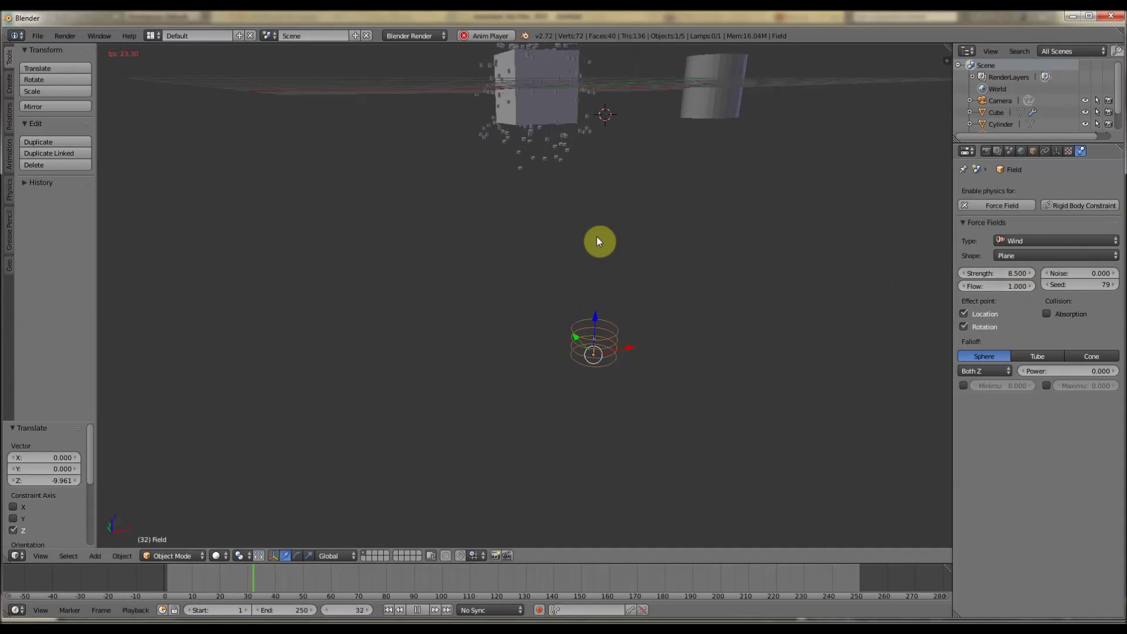
{"action": "middle_click_drag", "start_coordinate": [599, 241], "coordinate": [566, 231]}
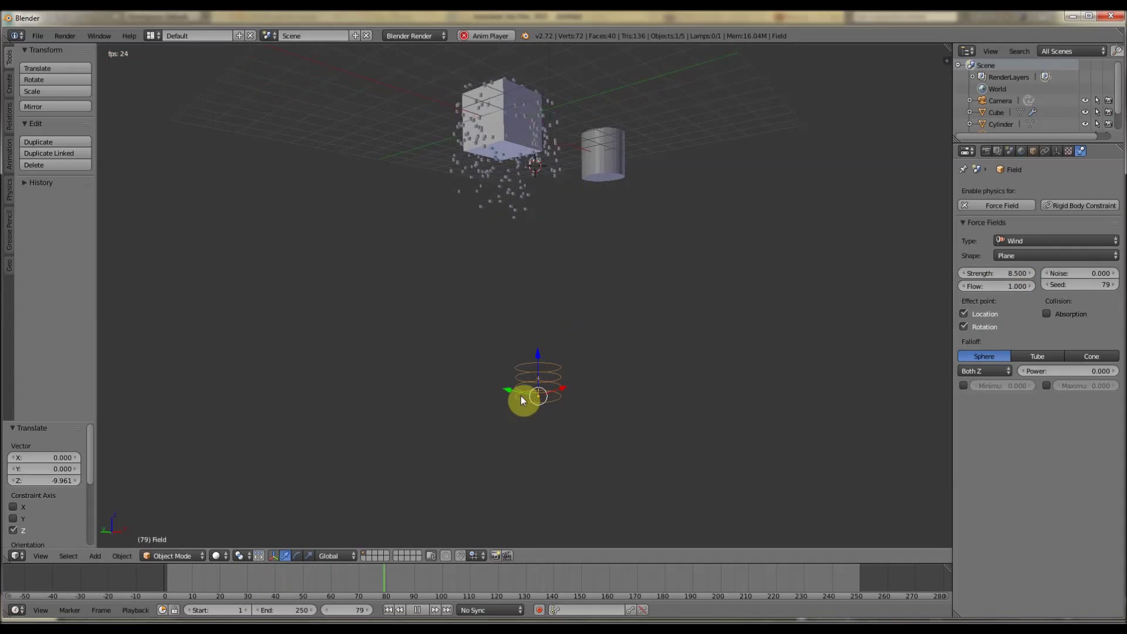
Step: Rotate the wind field by -24.35° so particles drift sideways
{"action": "key", "text": "r"}
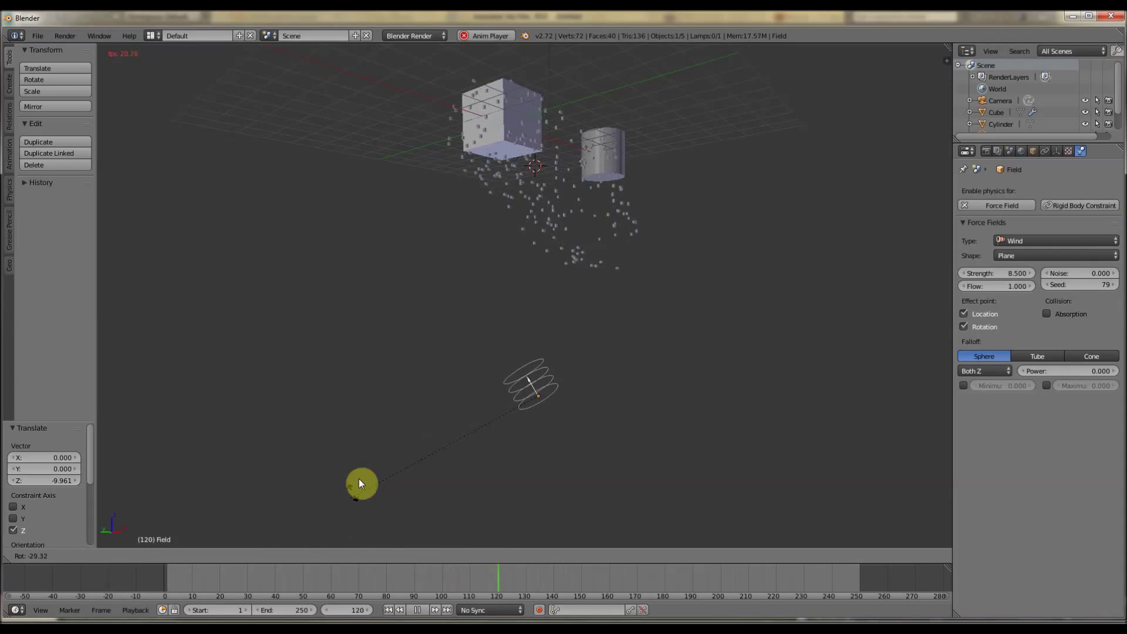
{"action": "left_click", "coordinate": [360, 484]}
{"action": "middle_click_drag", "start_coordinate": [582, 280], "coordinate": [541, 292]}
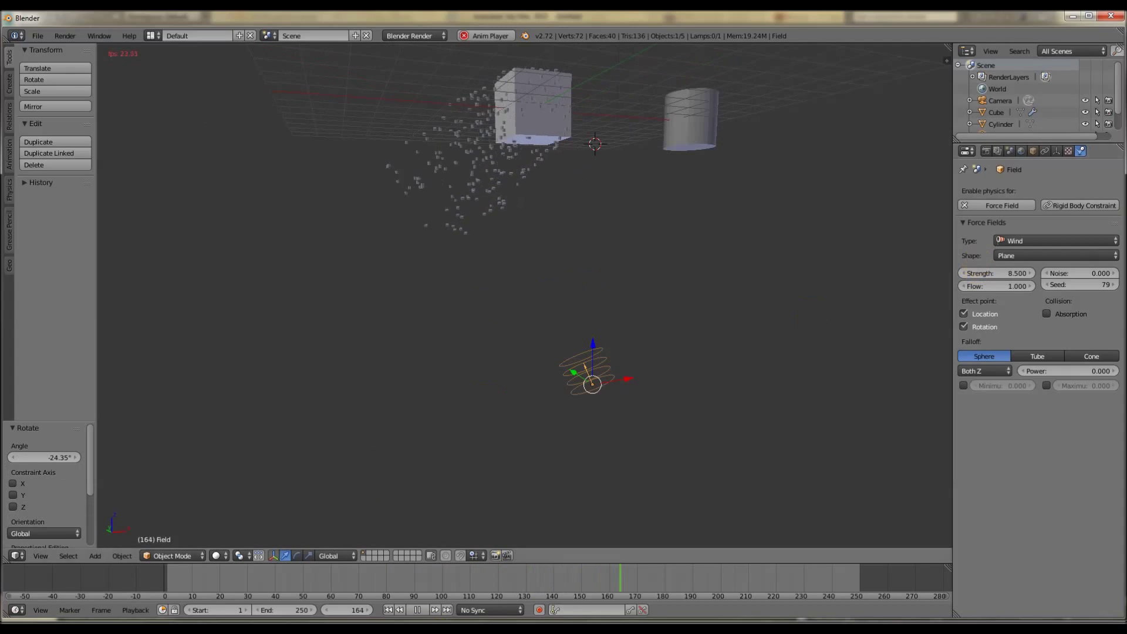
{"action": "left_click", "coordinate": [87, 555]}
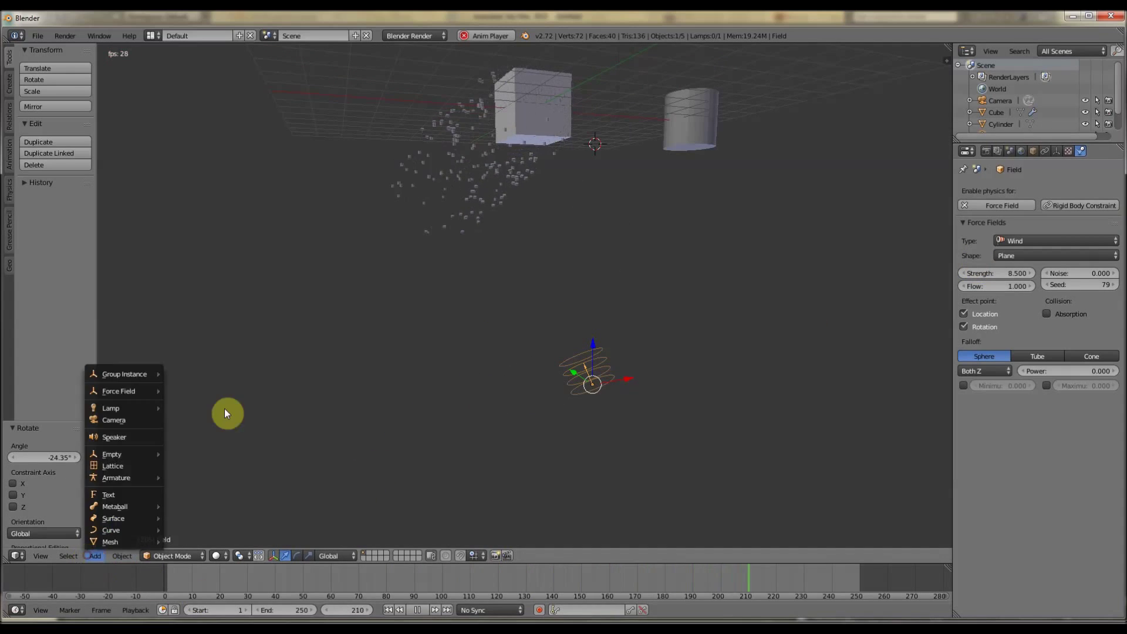
{"action": "left_click", "coordinate": [362, 280]}
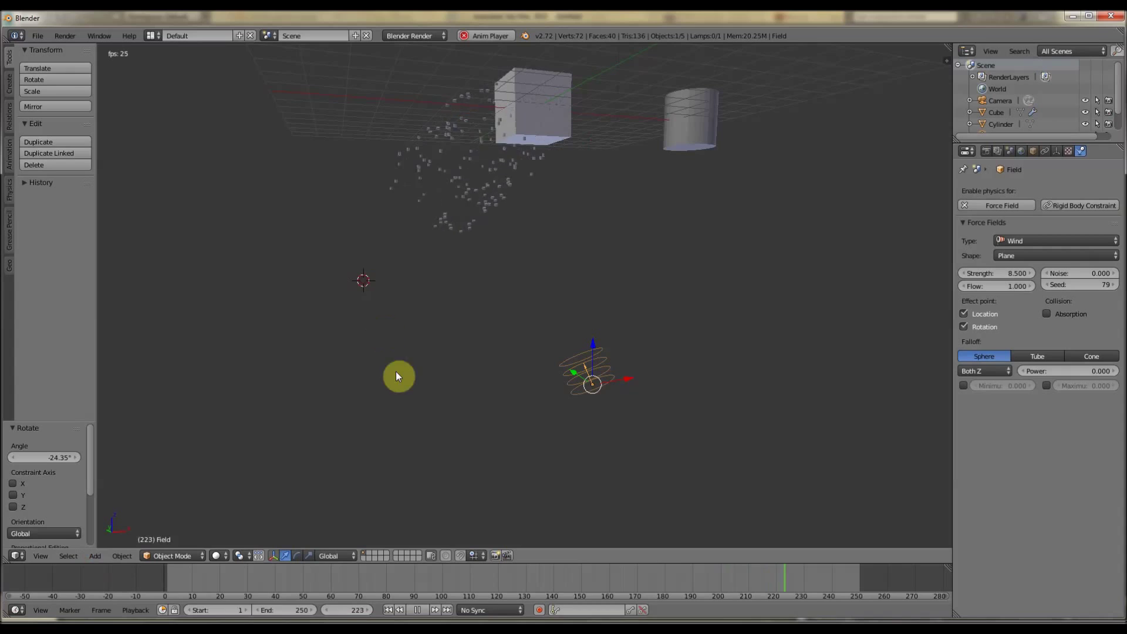
Step: Pause playback, reframe the cube and wind field, and select the cylinder
{"action": "left_click", "coordinate": [418, 610]}
{"action": "middle_click_drag", "start_coordinate": [494, 274], "coordinate": [527, 288]}
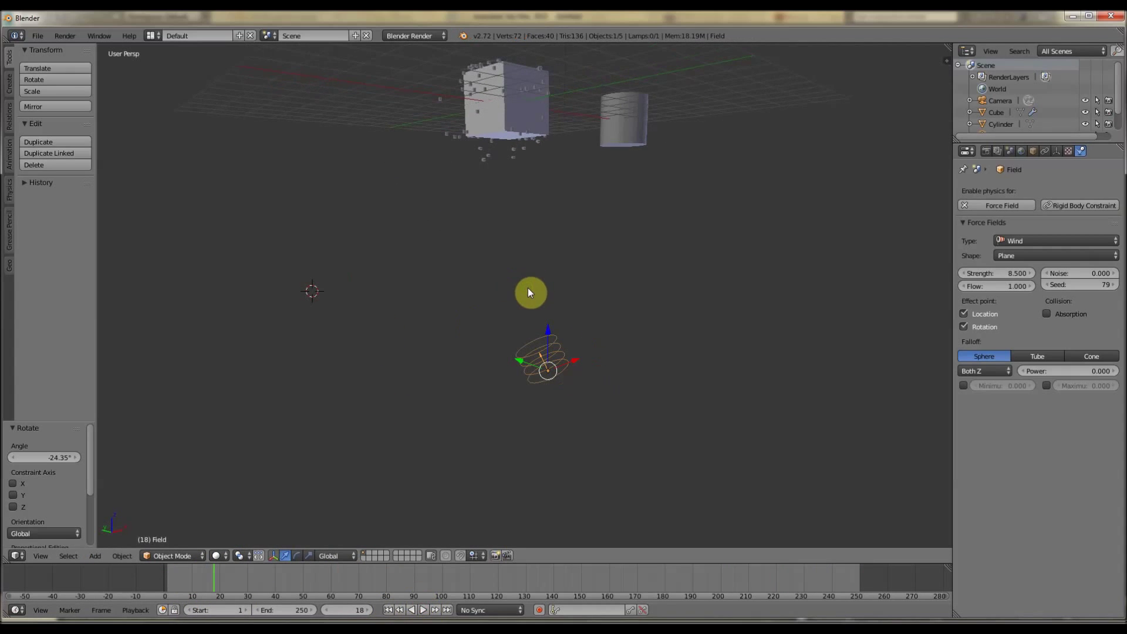
{"action": "middle_click_drag", "start_coordinate": [466, 253], "coordinate": [316, 498]}
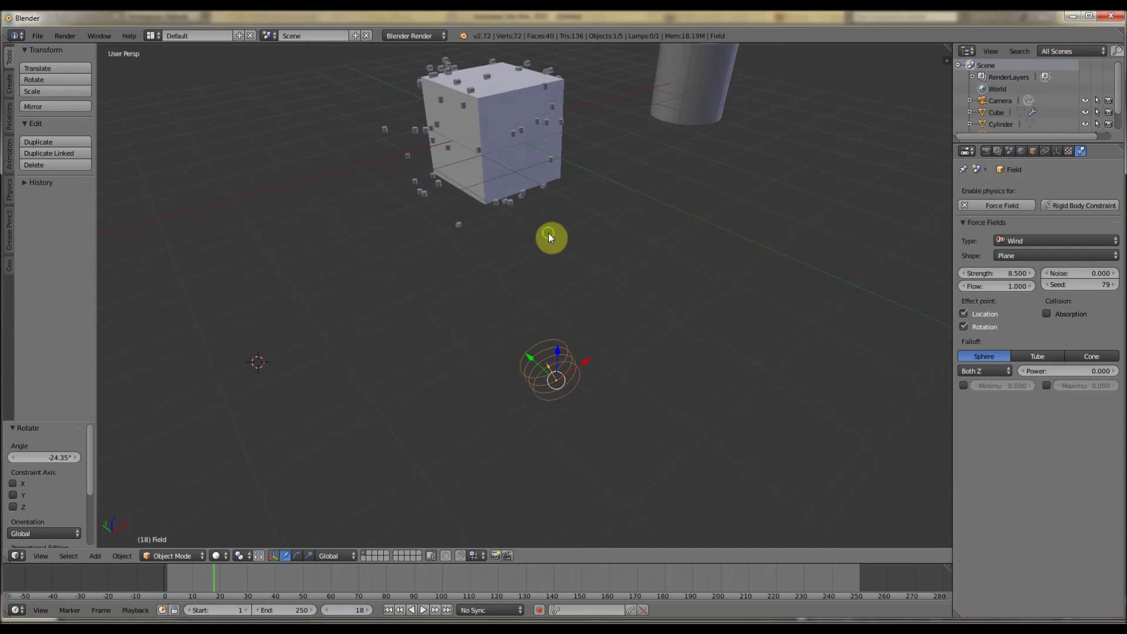
{"action": "middle_click_drag", "start_coordinate": [548, 234], "coordinate": [497, 267]}
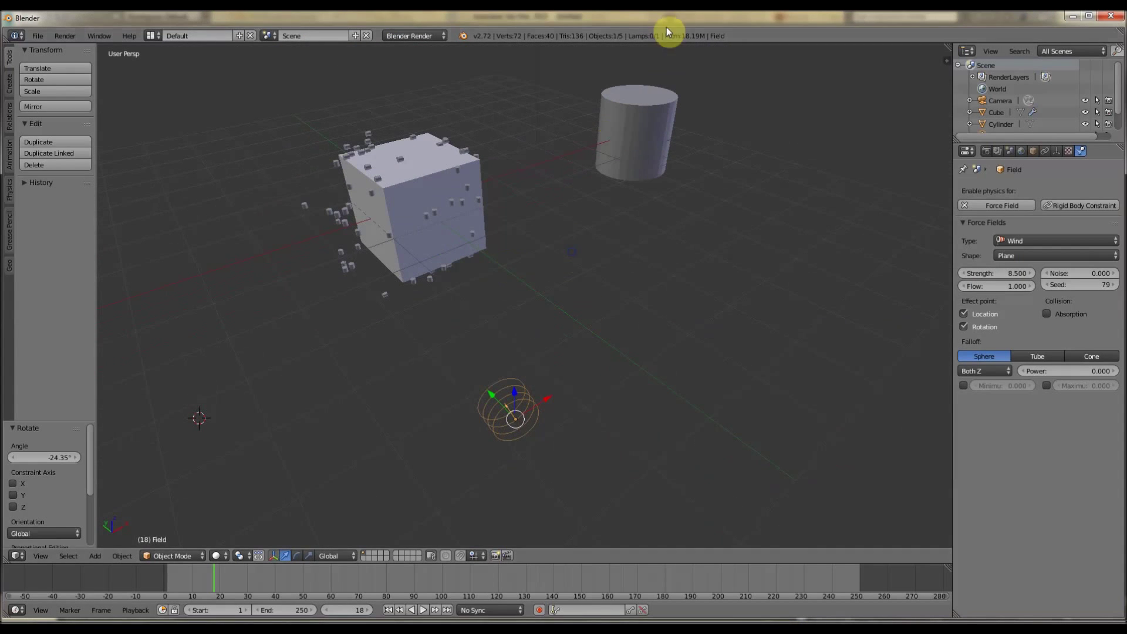
{"action": "right_click", "coordinate": [635, 111]}
Step: Zoom in on the cylinder and open the Add Modifier list in its Modifiers tab
{"action": "middle_click_drag", "start_coordinate": [573, 168], "coordinate": [447, 206], "text": "shift"}
{"action": "scroll", "coordinate": [487, 214], "scroll_direction": "up", "scroll_amount": 3}
{"action": "scroll", "coordinate": [446, 206], "scroll_direction": "up", "scroll_amount": 1}
{"action": "left_click", "coordinate": [1057, 151]}
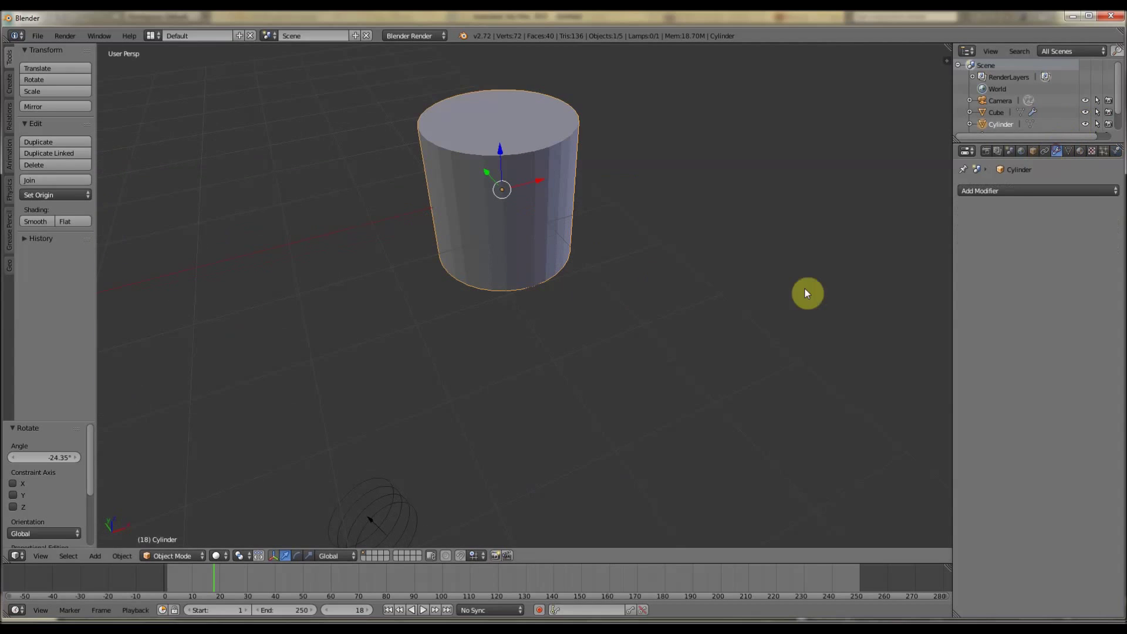
{"action": "left_click", "coordinate": [1018, 192]}
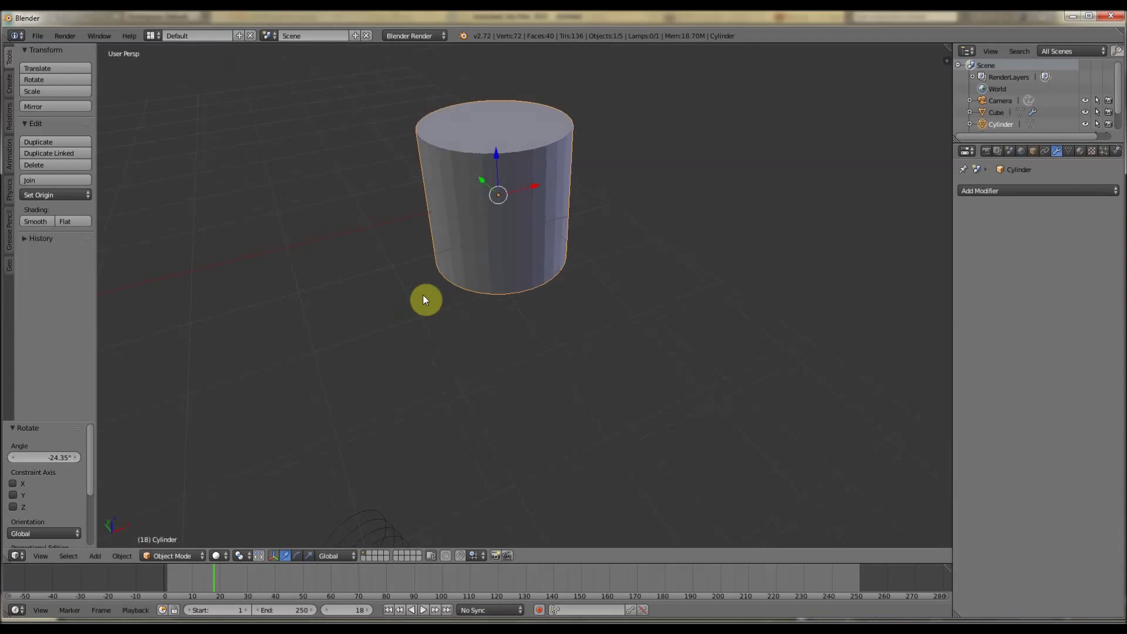
Step: Orbit the view back to a higher angle showing the cube
{"action": "middle_click_drag", "start_coordinate": [334, 397], "coordinate": [529, 351]}
{"action": "middle_click_drag", "start_coordinate": [587, 332], "coordinate": [538, 297]}
{"action": "scroll", "coordinate": [478, 357], "scroll_direction": "down", "scroll_amount": 3}
{"action": "scroll", "coordinate": [418, 341], "scroll_direction": "up", "scroll_amount": 3}
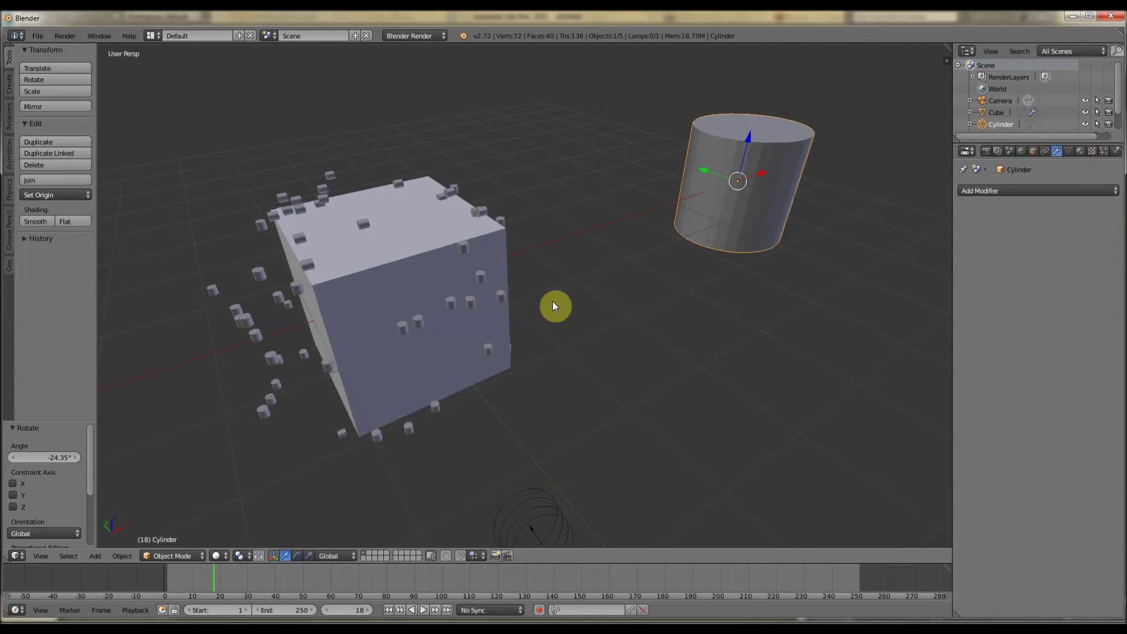
{"action": "middle_click_drag", "start_coordinate": [586, 285], "coordinate": [593, 329]}
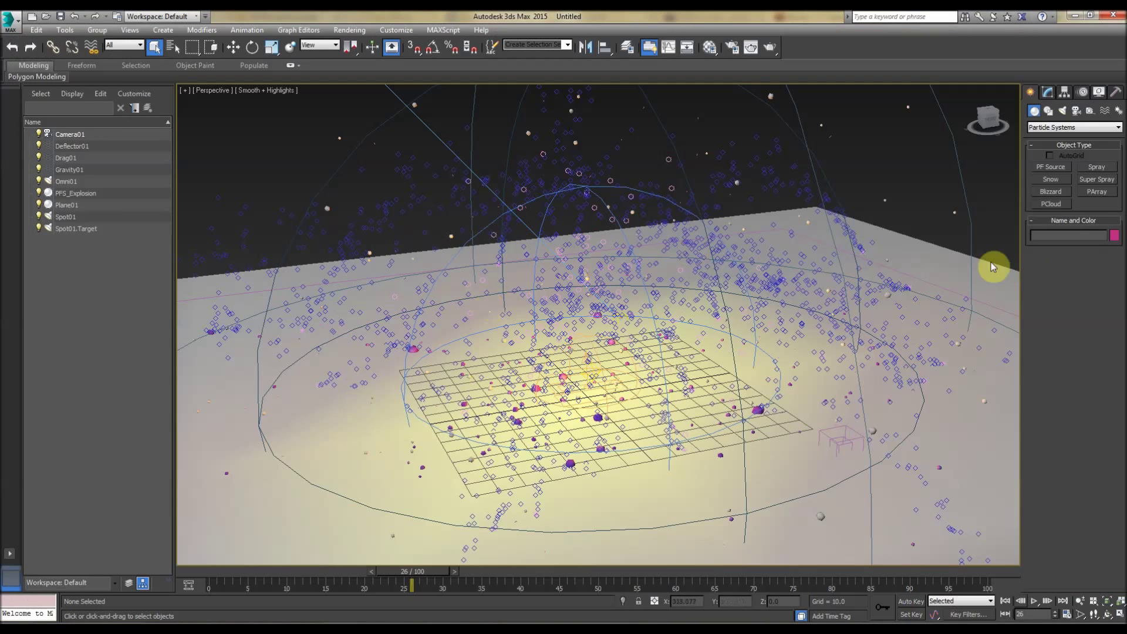
Step: Create a PF Source, open its Particle View, and fit all event nodes in the graph
{"action": "right_click", "coordinate": [861, 178]}
{"action": "left_click", "coordinate": [804, 206]}
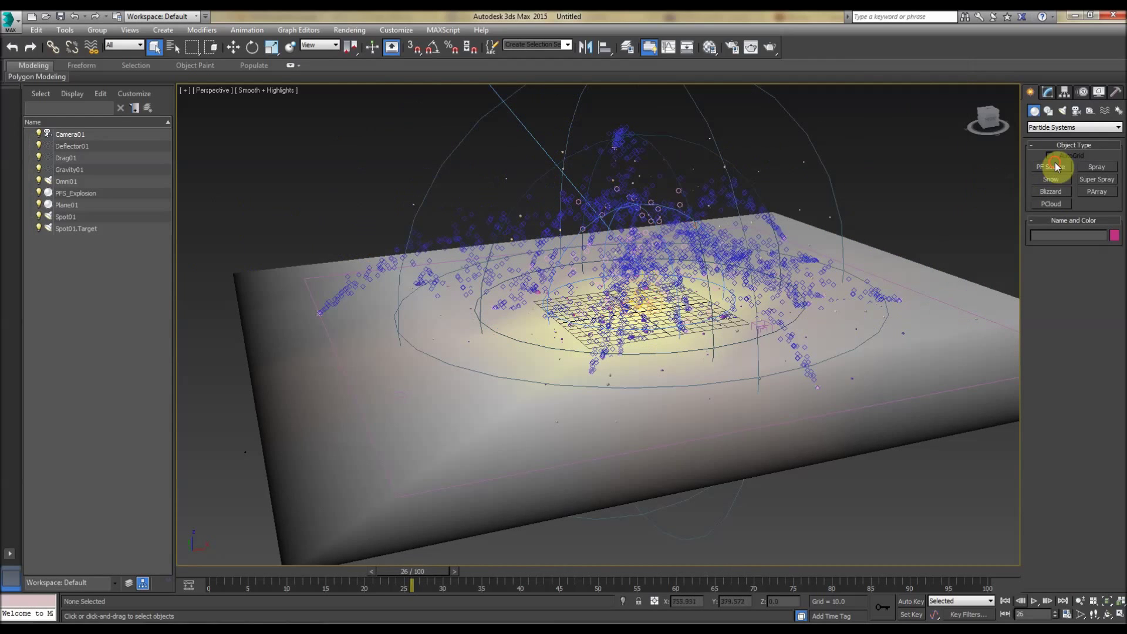
{"action": "left_click", "coordinate": [1051, 167]}
{"action": "left_click", "coordinate": [1048, 287]}
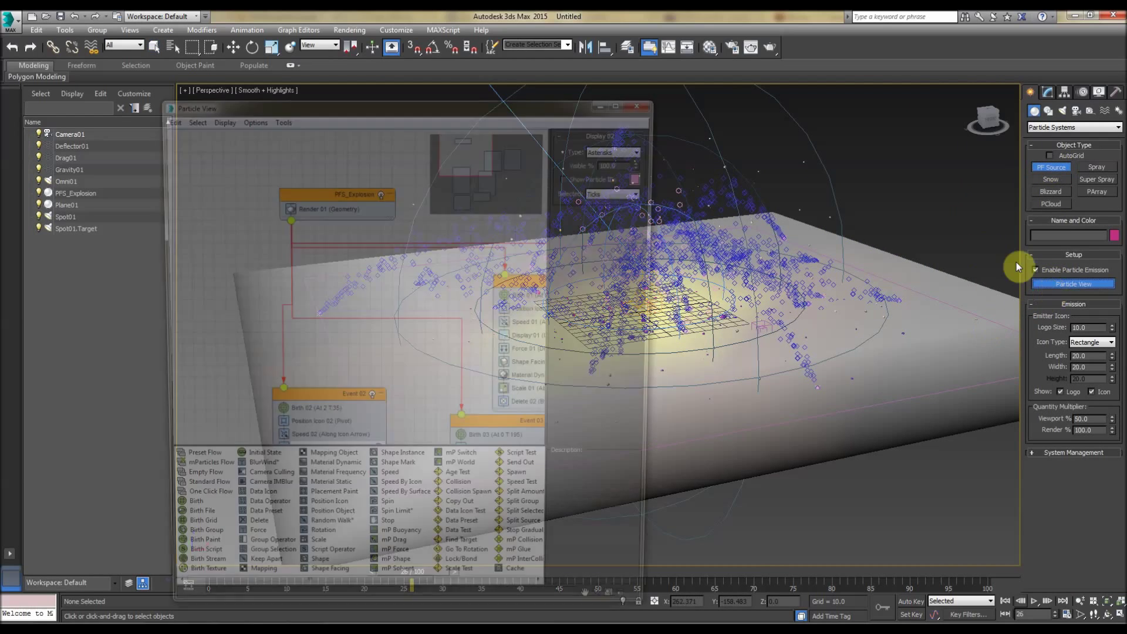
{"action": "left_click_drag", "start_coordinate": [345, 108], "coordinate": [415, 108]}
{"action": "scroll", "coordinate": [352, 264], "scroll_direction": "down", "scroll_amount": 6}
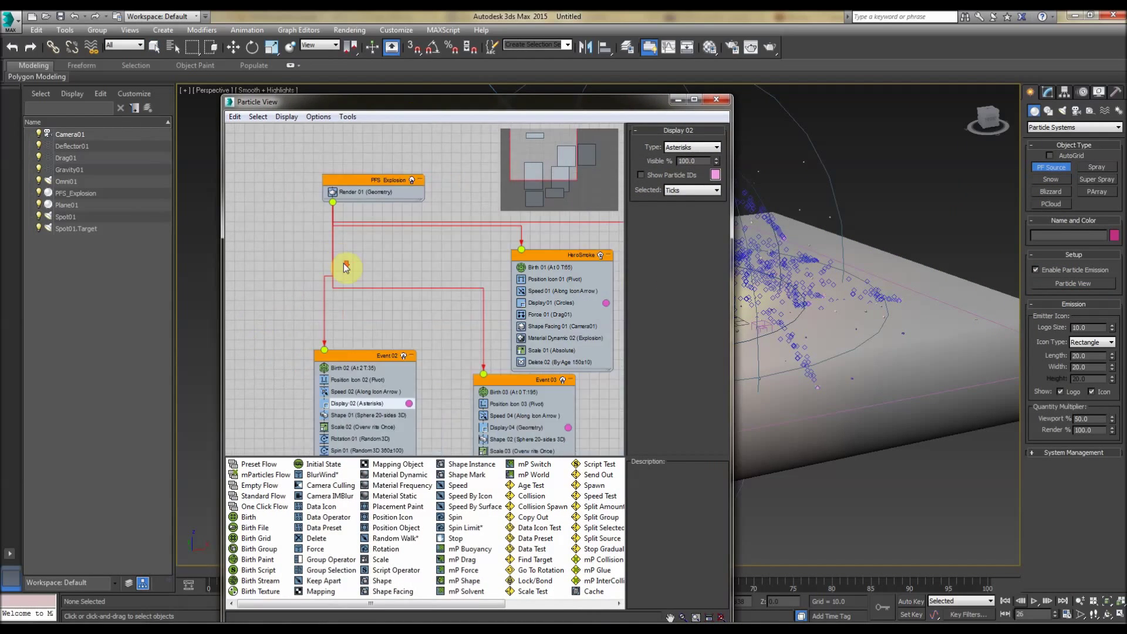
{"action": "middle_click_drag", "start_coordinate": [356, 381], "coordinate": [335, 307]}
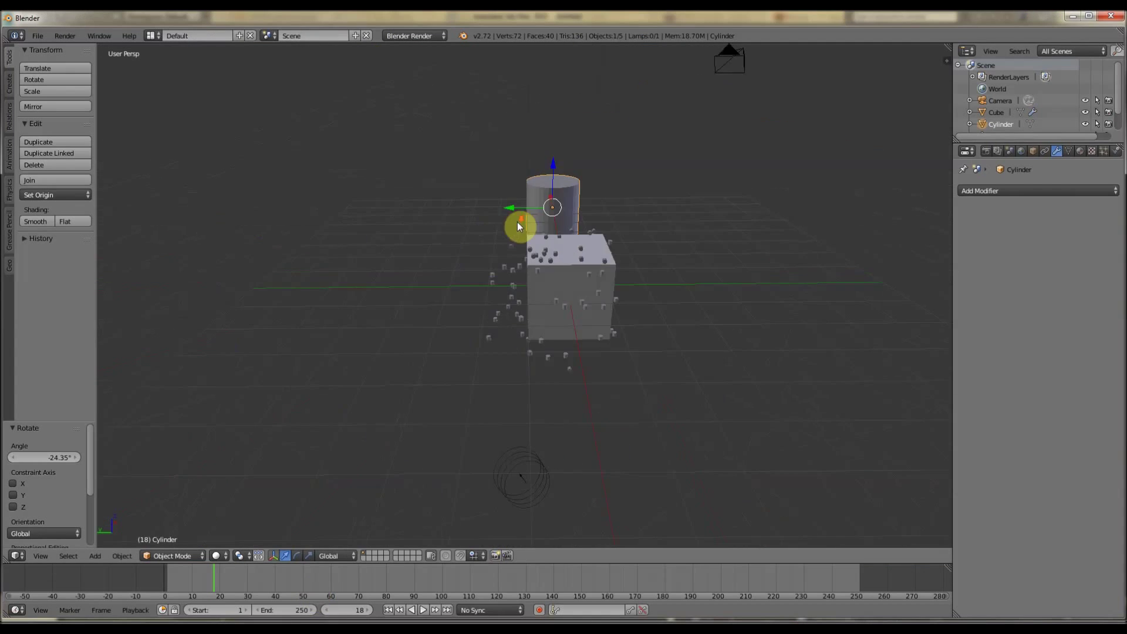
{"action": "middle_click_drag", "start_coordinate": [517, 222], "coordinate": [428, 382]}
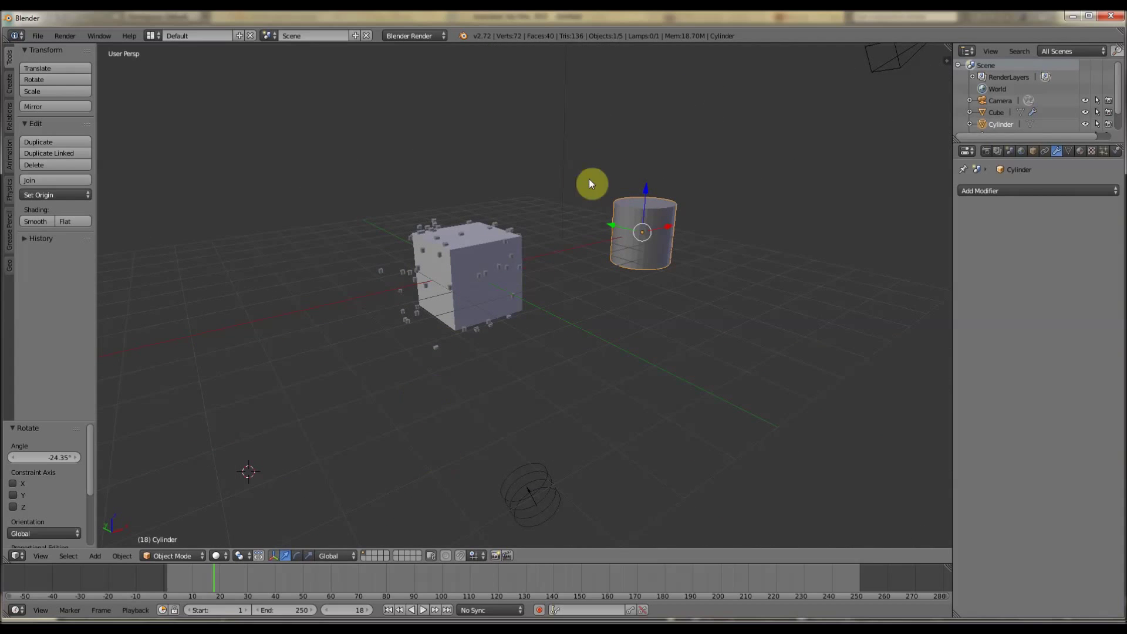
{"action": "middle_click_drag", "start_coordinate": [591, 181], "coordinate": [460, 347]}
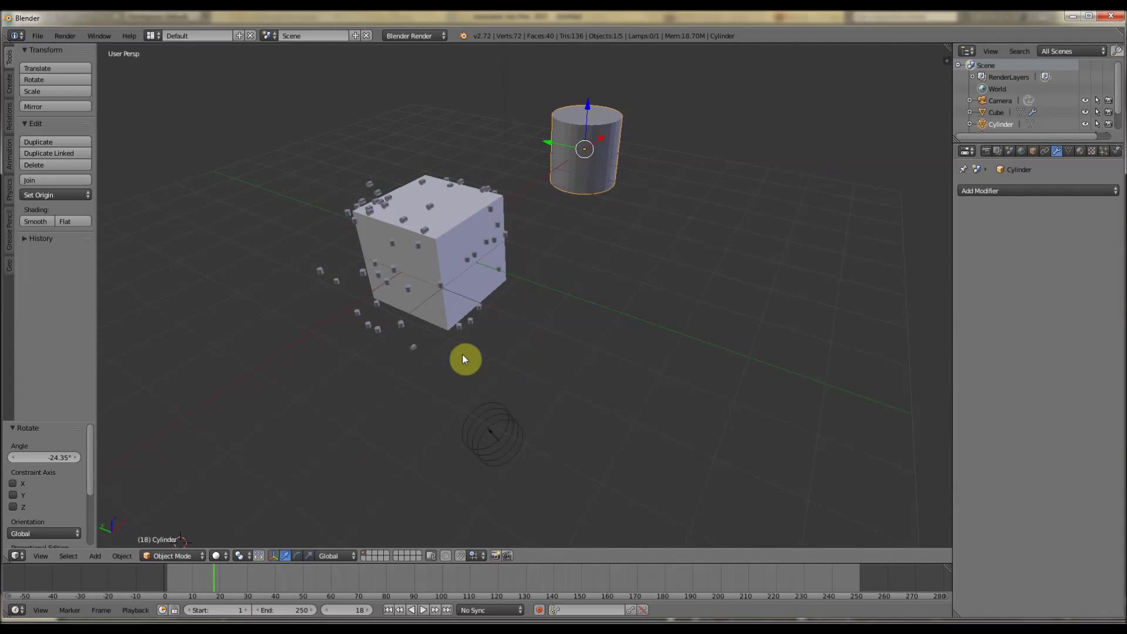
{"action": "middle_click_drag", "start_coordinate": [462, 353], "coordinate": [463, 303]}
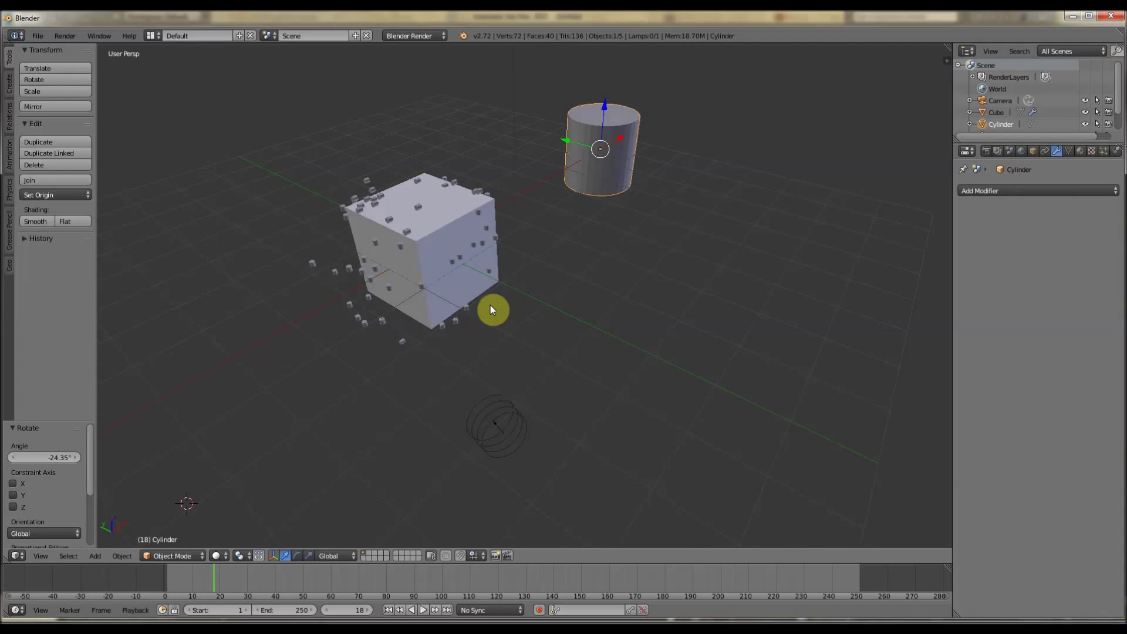
{"action": "middle_click_drag", "start_coordinate": [495, 297], "coordinate": [459, 287]}
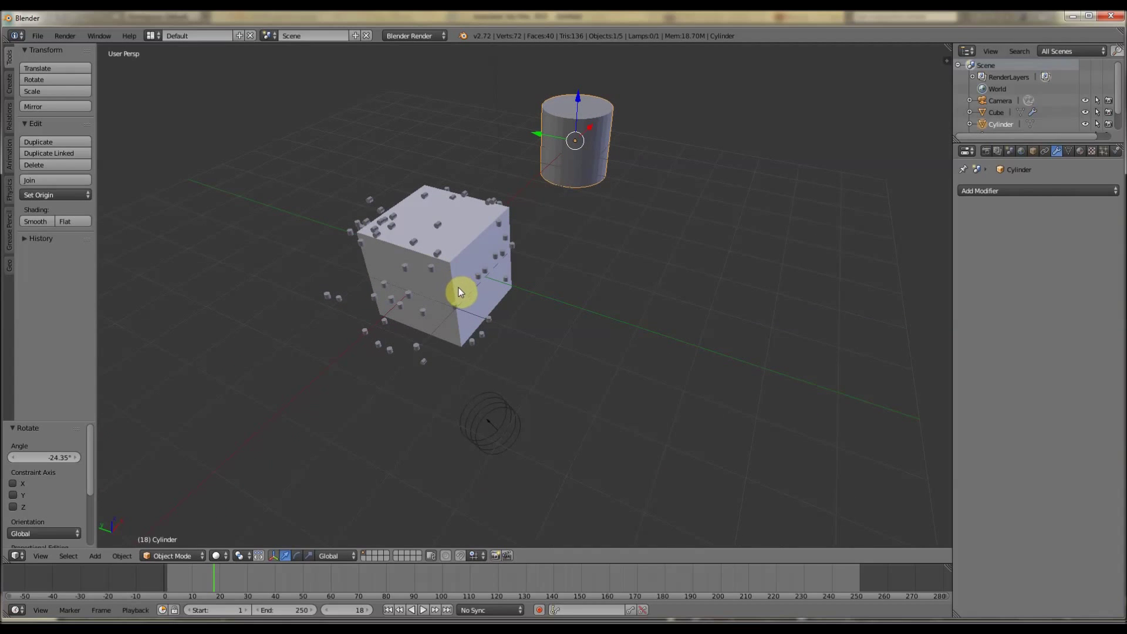
{"action": "middle_click_drag", "start_coordinate": [463, 243], "coordinate": [442, 243]}
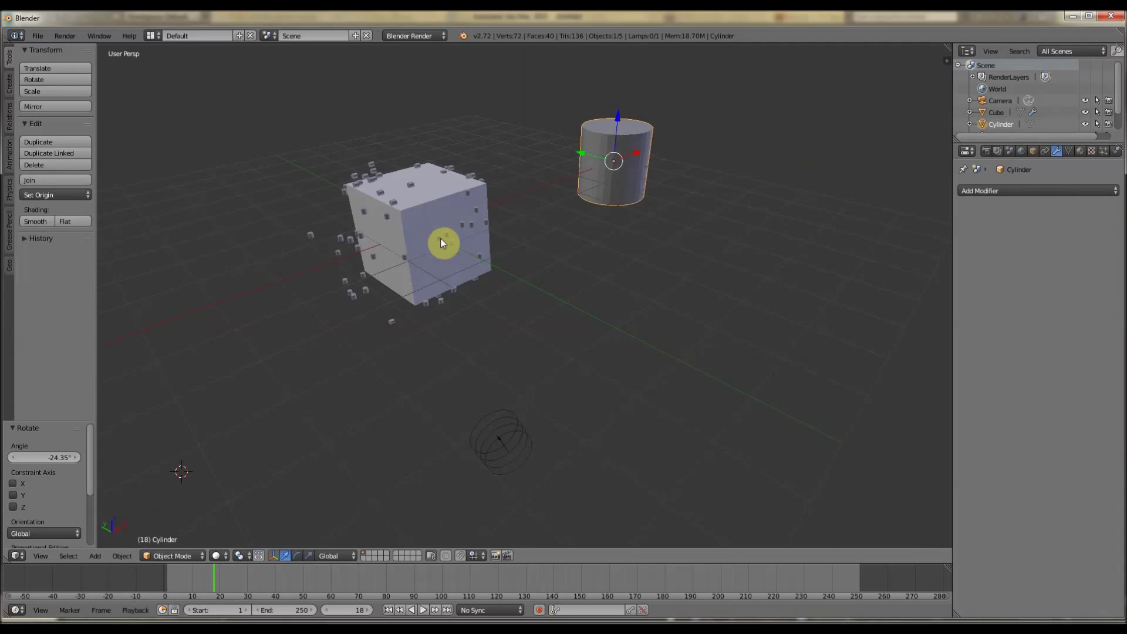